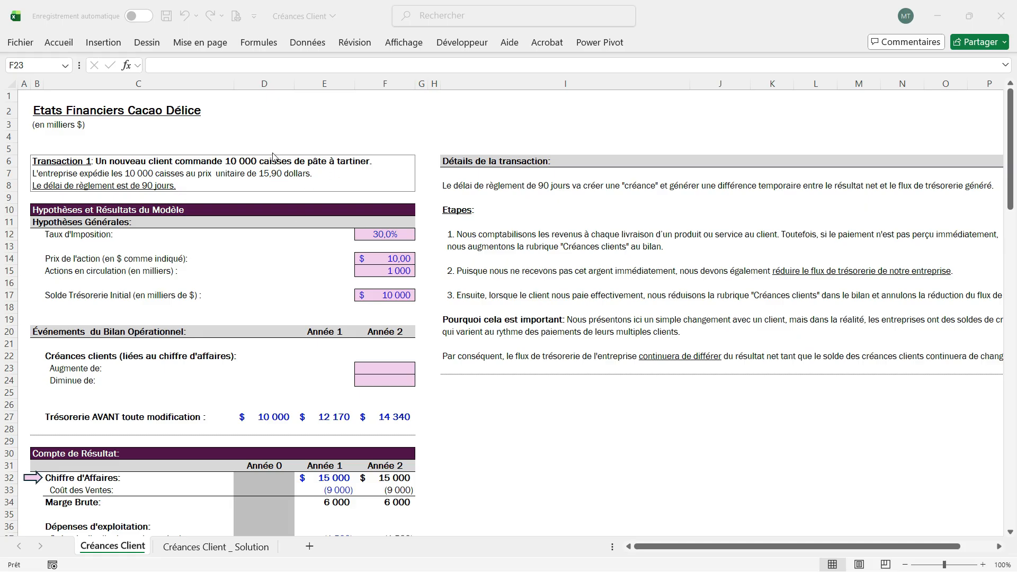
# - Examine the Hypothèses Générales block, including the Taux d'Imposition and the Solde Trésorerie Initial
pyautogui.scroll(-2, 158, 218)
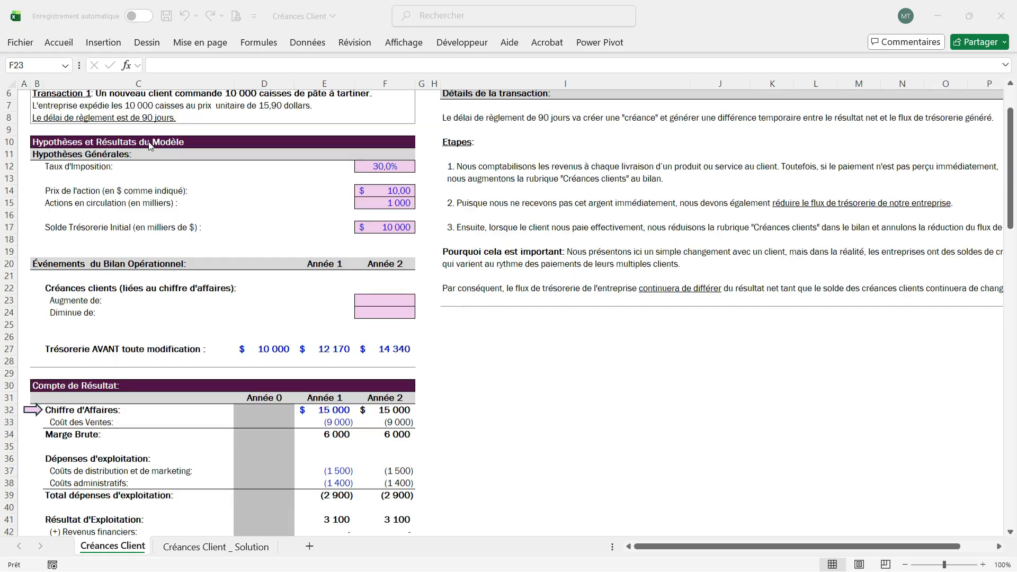
pyautogui.scroll(2, 160, 201)
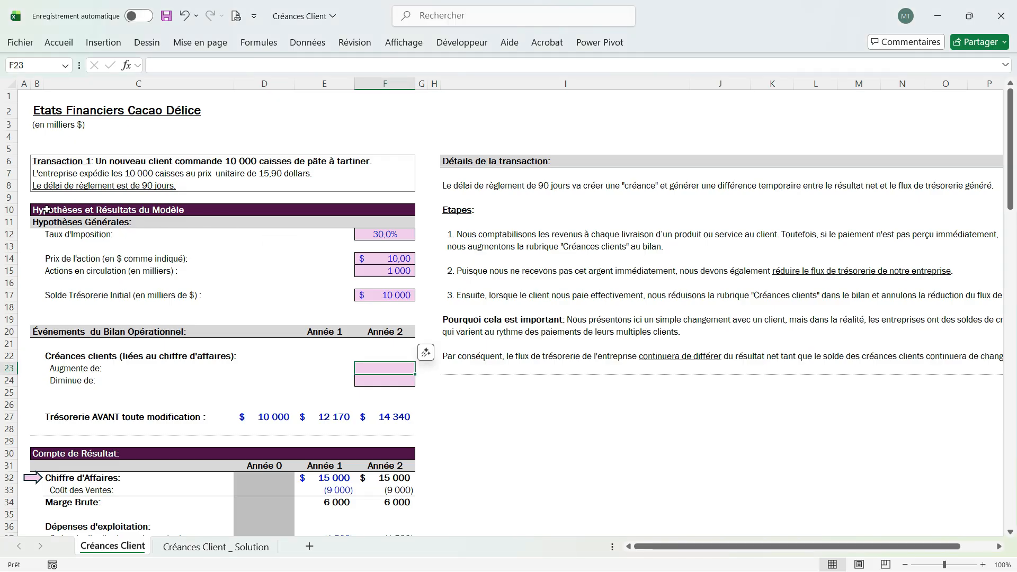
pyautogui.moveTo(46, 210); pyautogui.dragTo(86, 216)
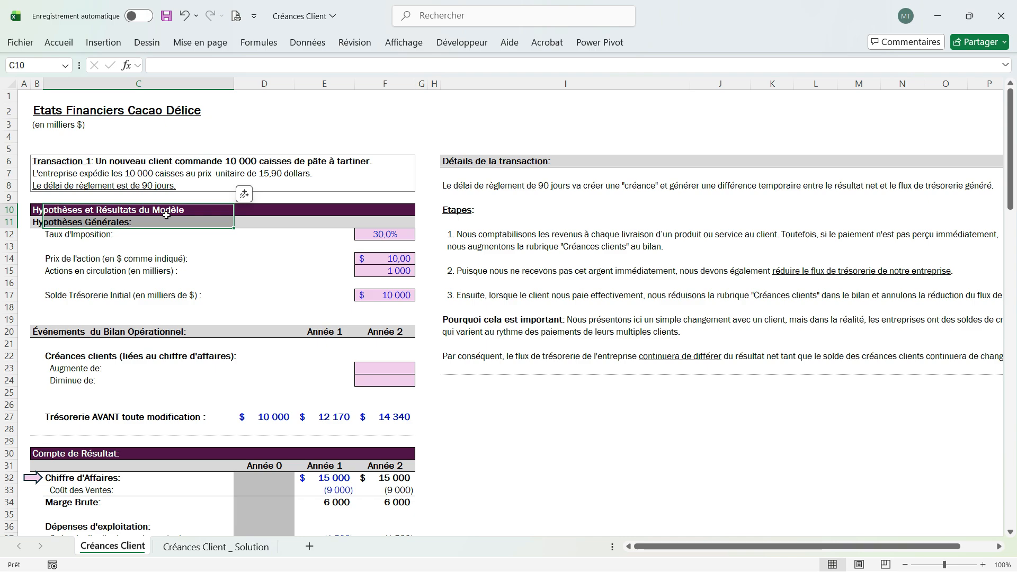
pyautogui.click(64, 222)
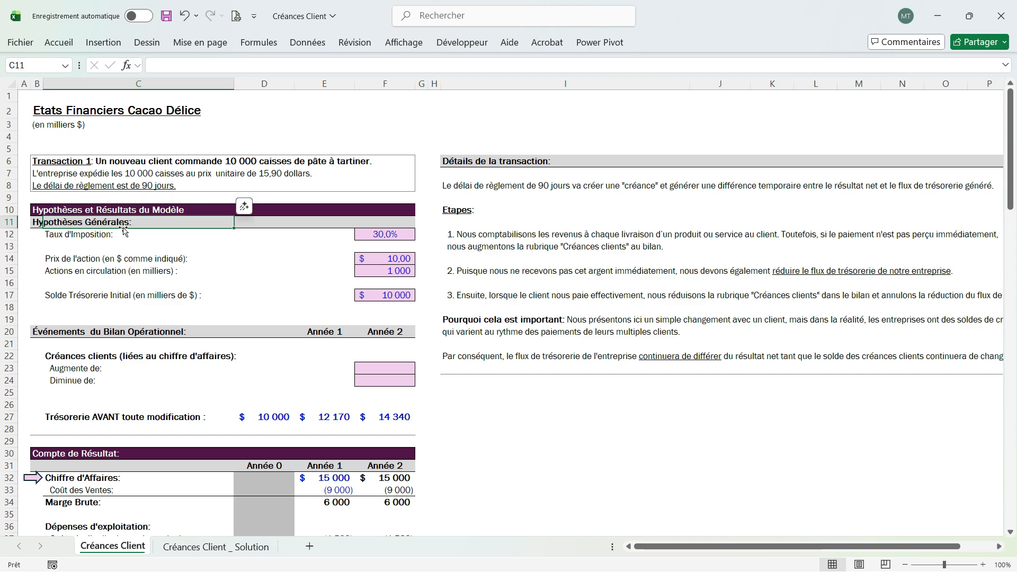
pyautogui.scroll(-1, 180, 228)
pyautogui.moveTo(64, 199); pyautogui.dragTo(390, 201)
pyautogui.scroll(-2, 130, 144)
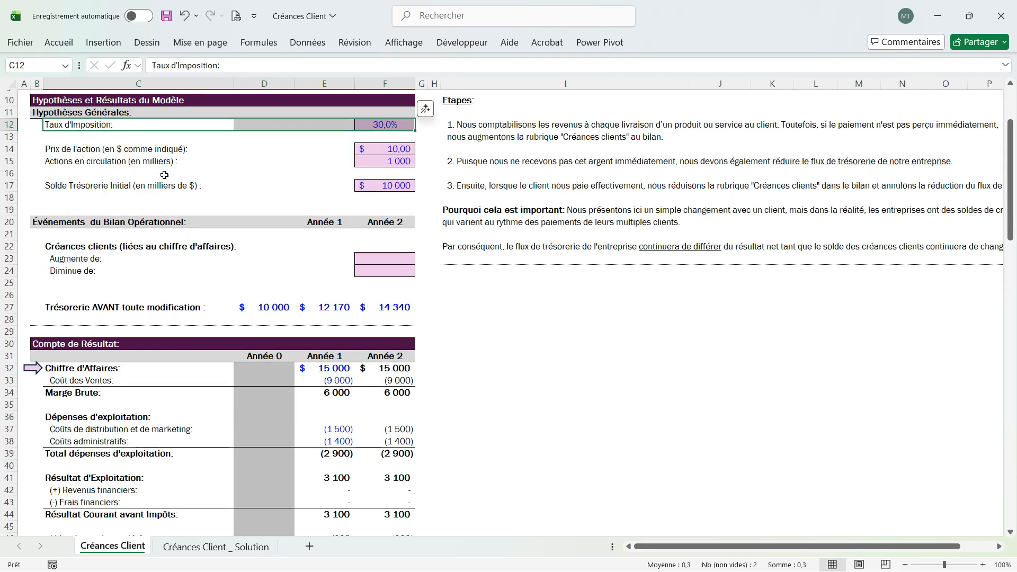
pyautogui.scroll(-1, 177, 170)
pyautogui.click(132, 149)
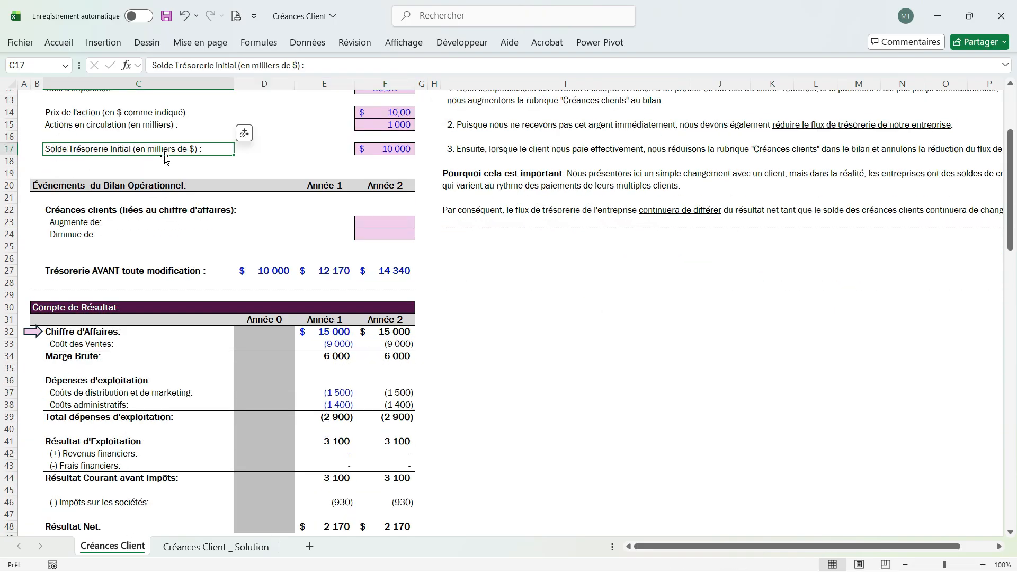
pyautogui.click(389, 142)
pyautogui.scroll(1, 388, 154)
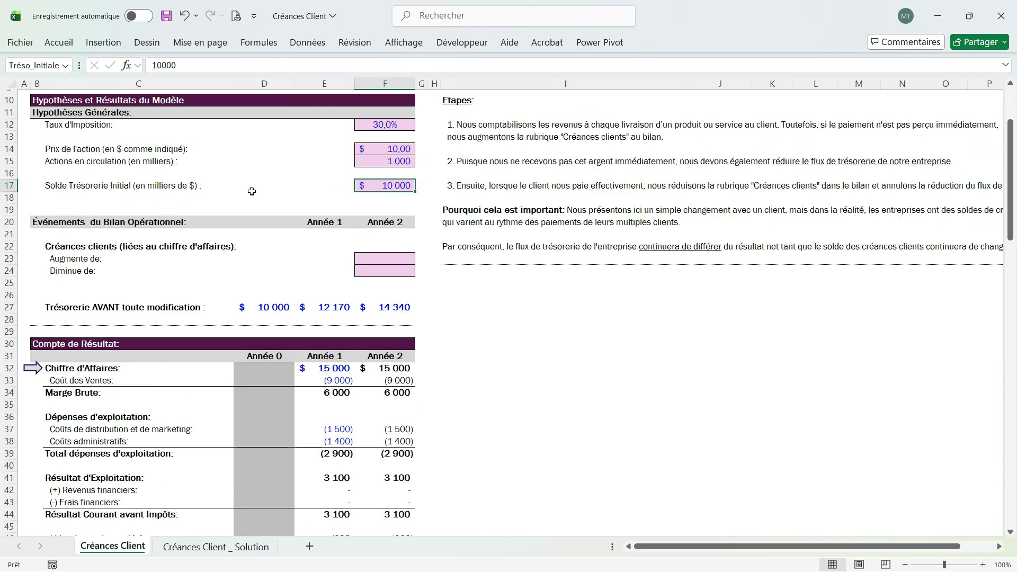
# - Examine the Événements du Bilan Opérationnel block and its Année 2 input cells for the increase and decrease in Créances clients
pyautogui.moveTo(50, 246); pyautogui.dragTo(392, 271)
pyautogui.scroll(-2, 211, 265)
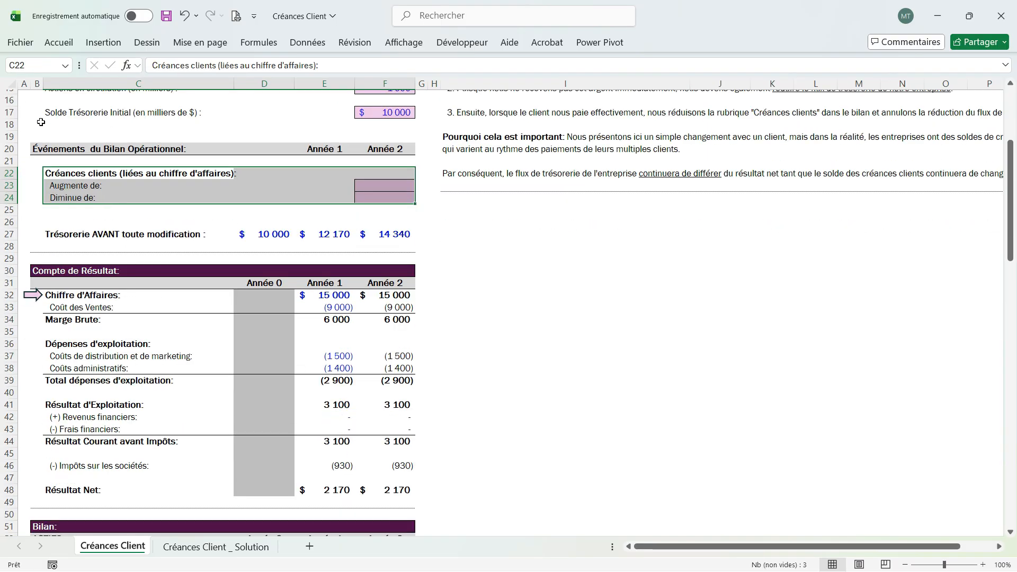
pyautogui.click(38, 152)
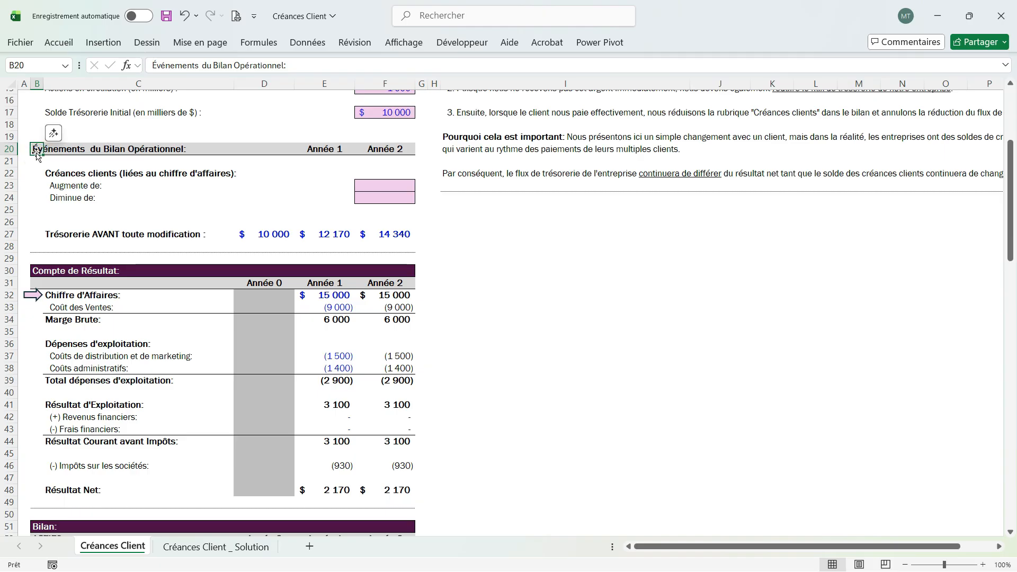
pyautogui.moveTo(123, 151); pyautogui.dragTo(392, 150)
pyautogui.moveTo(60, 173); pyautogui.dragTo(392, 198)
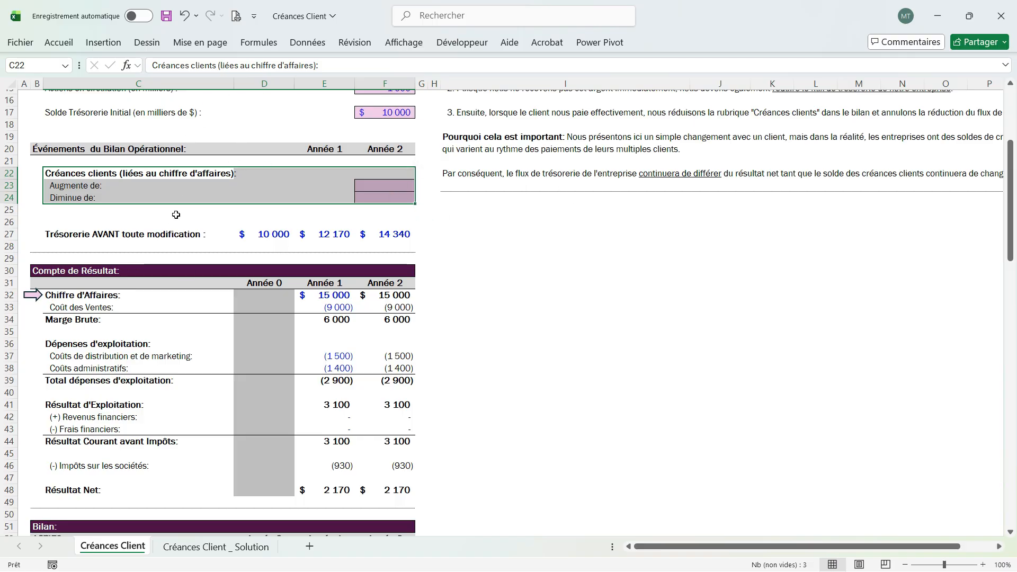
pyautogui.click(373, 187)
pyautogui.click(373, 197)
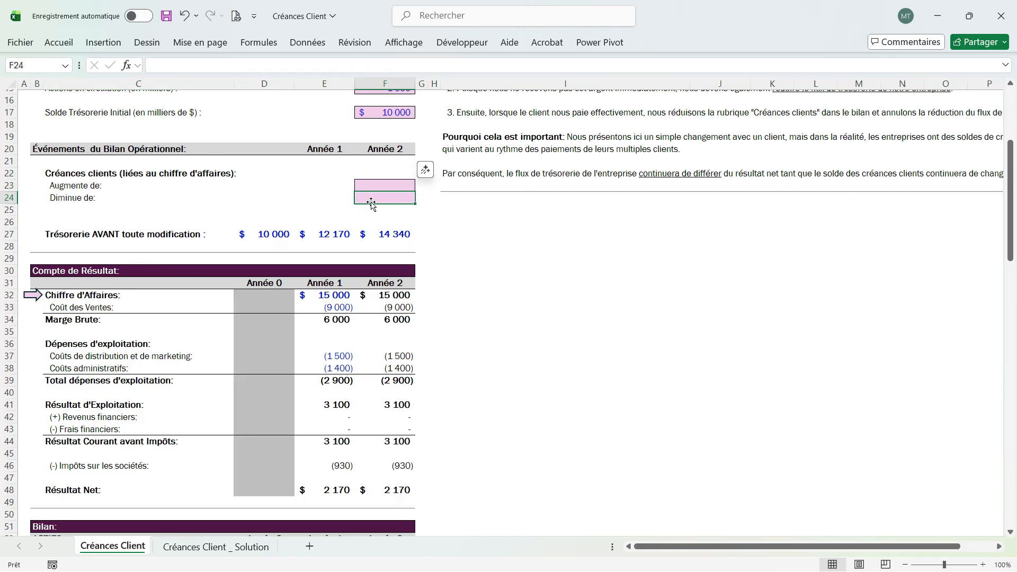
pyautogui.click(373, 186)
# - Look through the whole model, from the transaction description to the Compte de Résultat, Bilan and Tableau de Flux de Tresorerie
pyautogui.scroll(5, 286, 110)
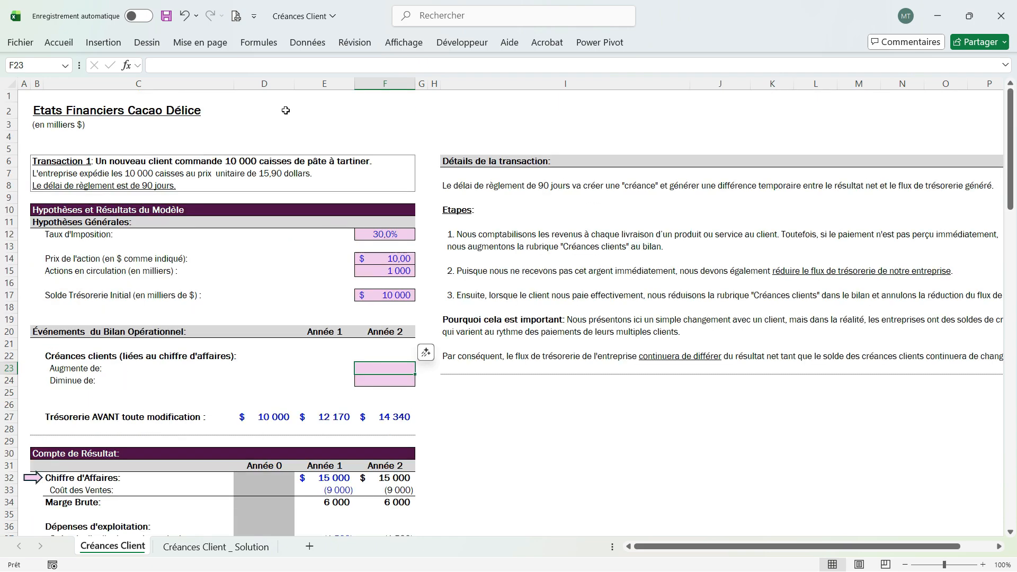
pyautogui.scroll(-9, 232, 183)
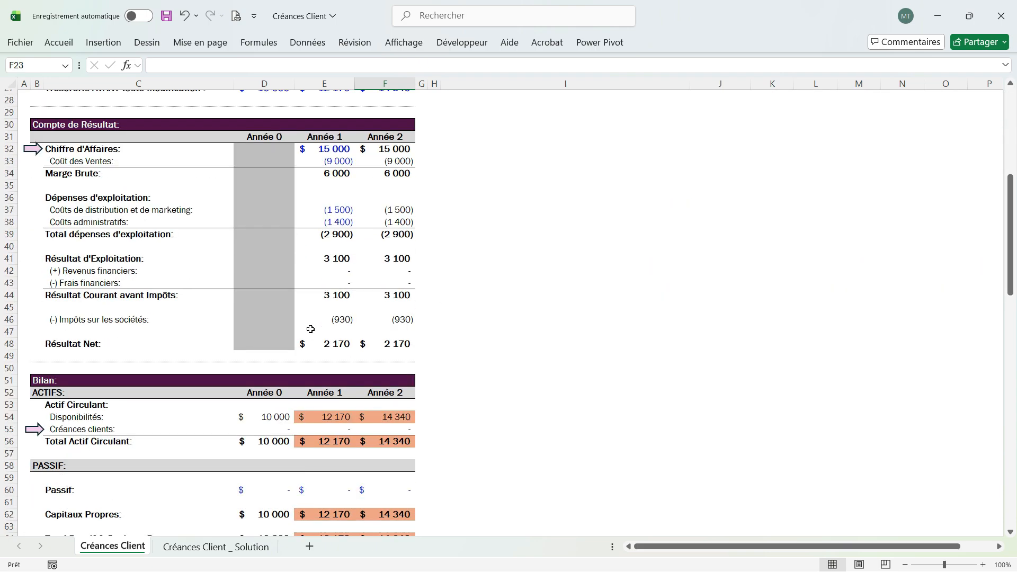
pyautogui.scroll(1, 452, 250)
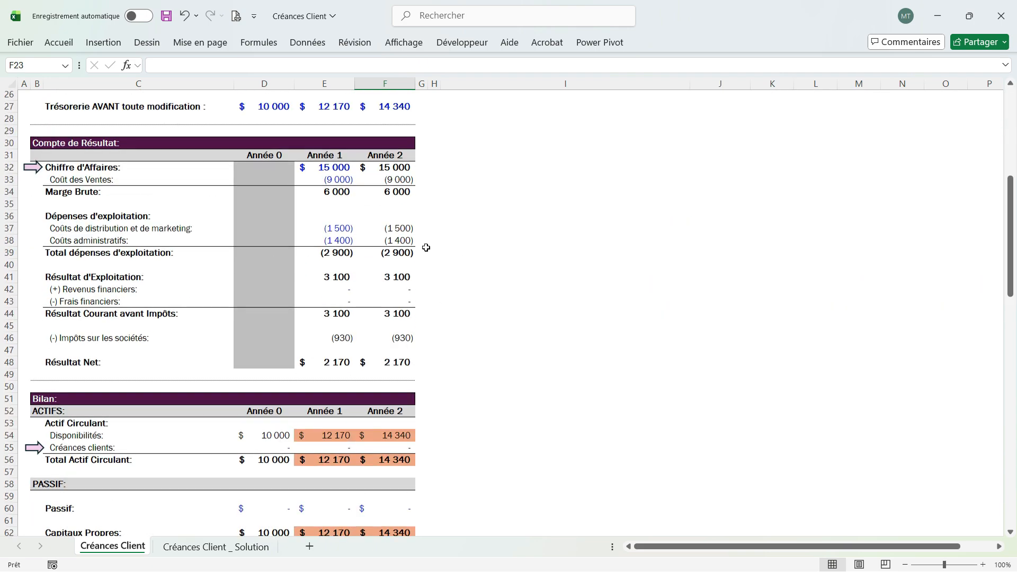
pyautogui.scroll(-3, 435, 249)
pyautogui.scroll(-5, 375, 295)
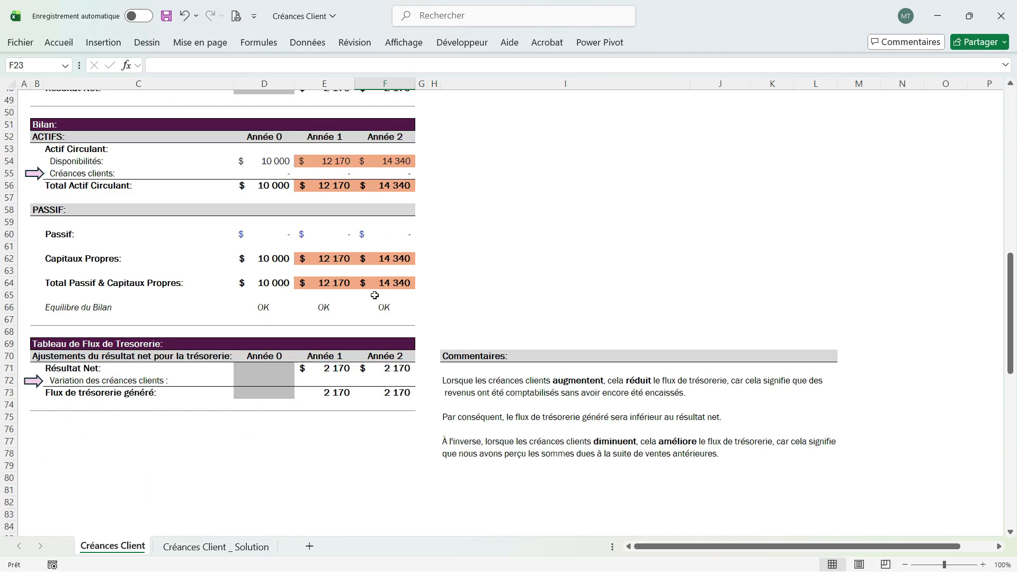
pyautogui.scroll(12, 363, 295)
pyautogui.scroll(-2, 364, 296)
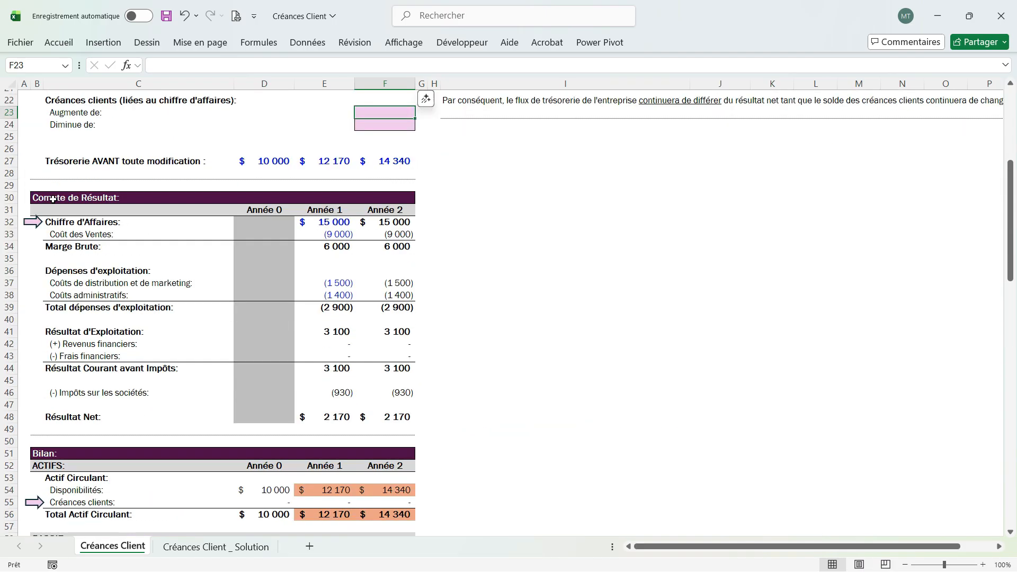
pyautogui.scroll(-2, 132, 194)
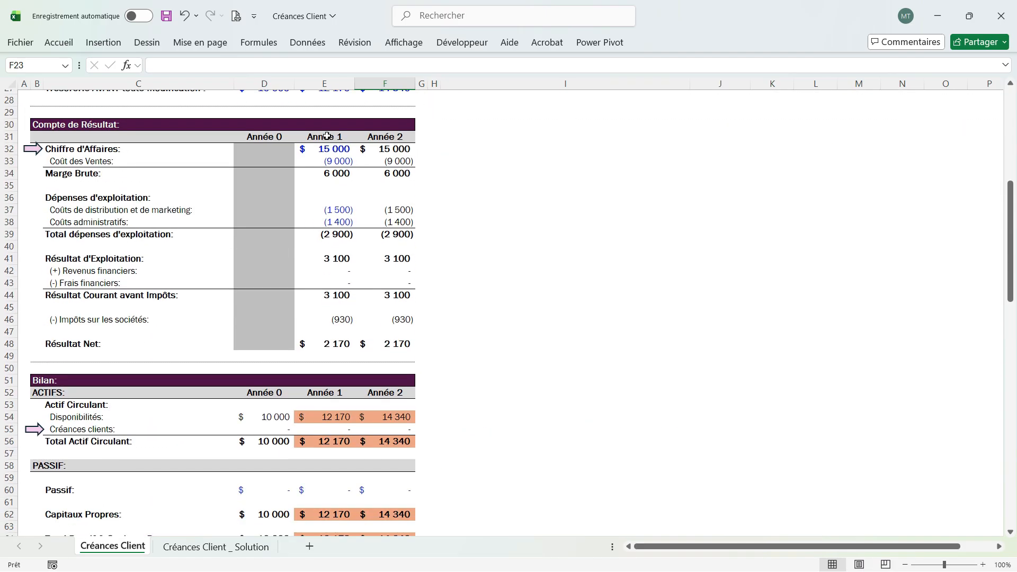
# - Compare the Année 1 and Année 2 columns of the Compte de Résultat, from Chiffre d'Affaires to Résultat Net
pyautogui.moveTo(325, 137); pyautogui.dragTo(338, 344)
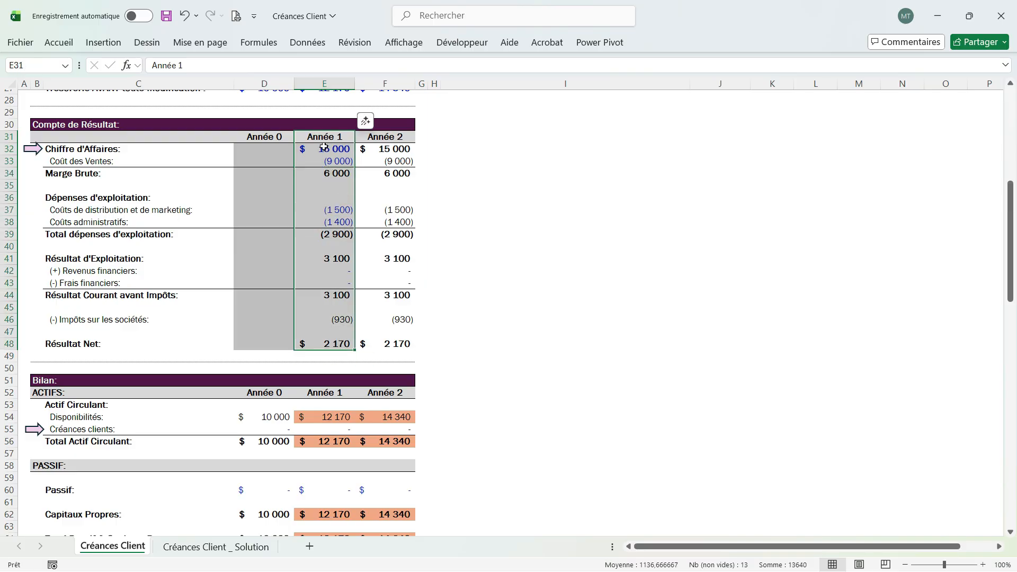
pyautogui.moveTo(397, 136); pyautogui.dragTo(391, 339)
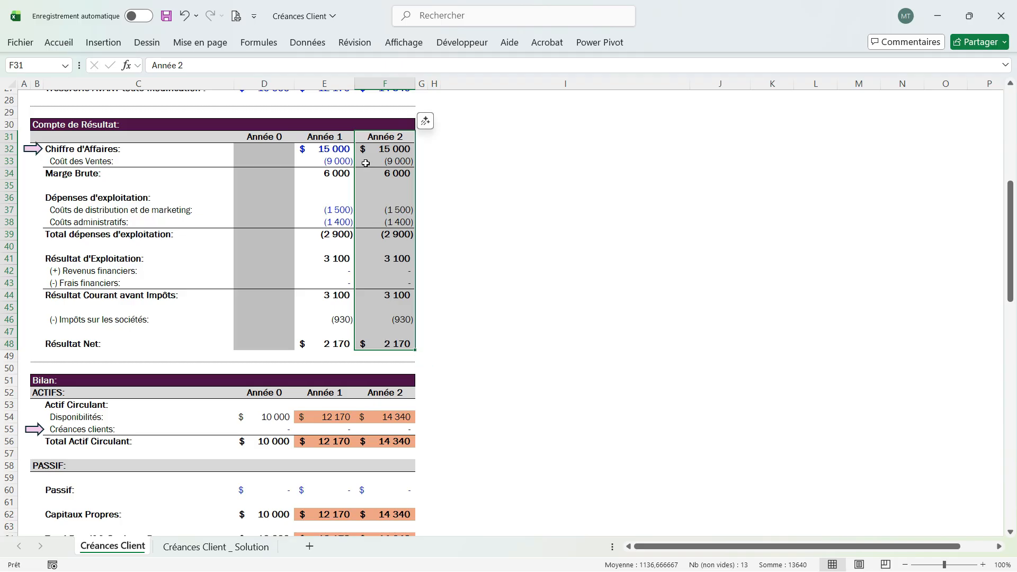
pyautogui.moveTo(334, 141); pyautogui.dragTo(358, 334)
pyautogui.click(566, 234)
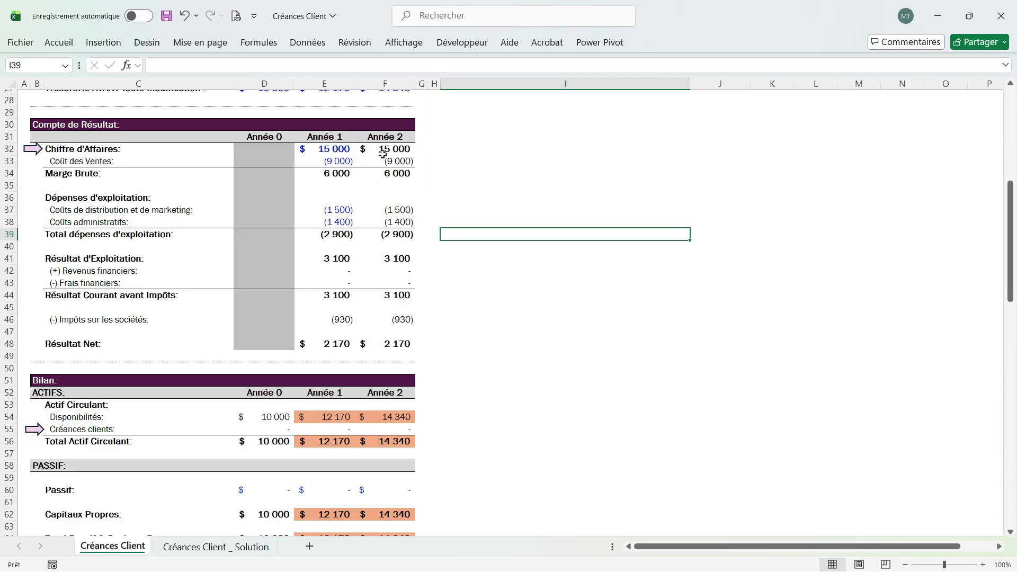
pyautogui.moveTo(401, 143); pyautogui.dragTo(401, 333)
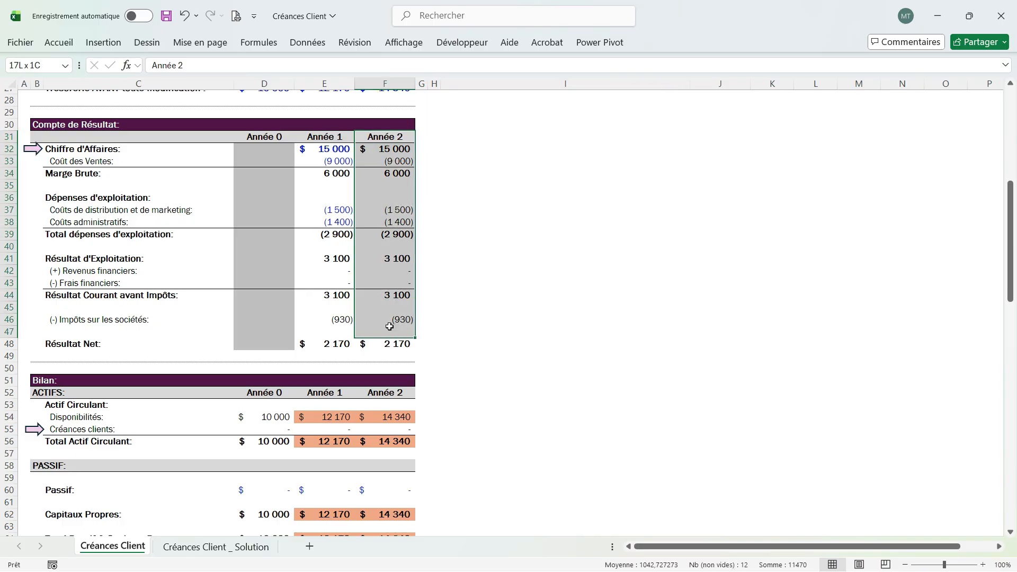
pyautogui.moveTo(337, 134); pyautogui.dragTo(336, 345)
# - Check how the Année 2 revenue, Coût des Ventes, Marge Brute and distribution cost cells are calculated relative to Année 1
pyautogui.click(392, 149)
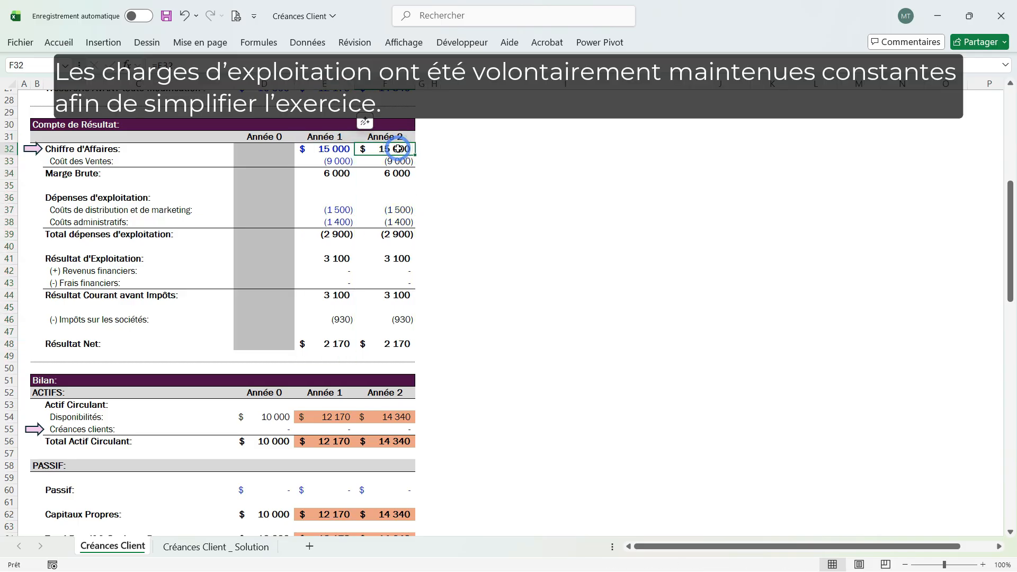
pyautogui.click(395, 161)
pyautogui.click(396, 175)
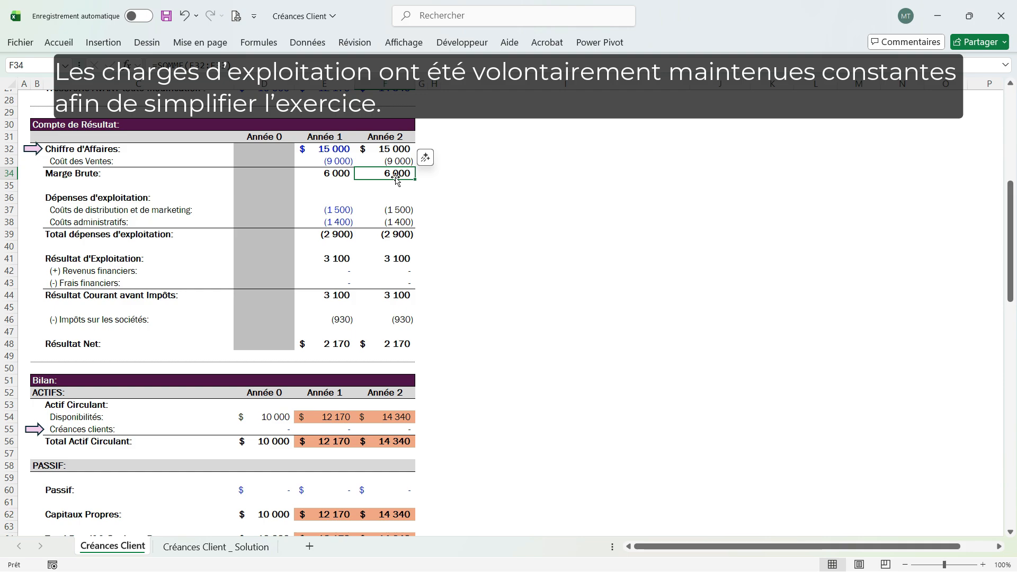
pyautogui.click(386, 208)
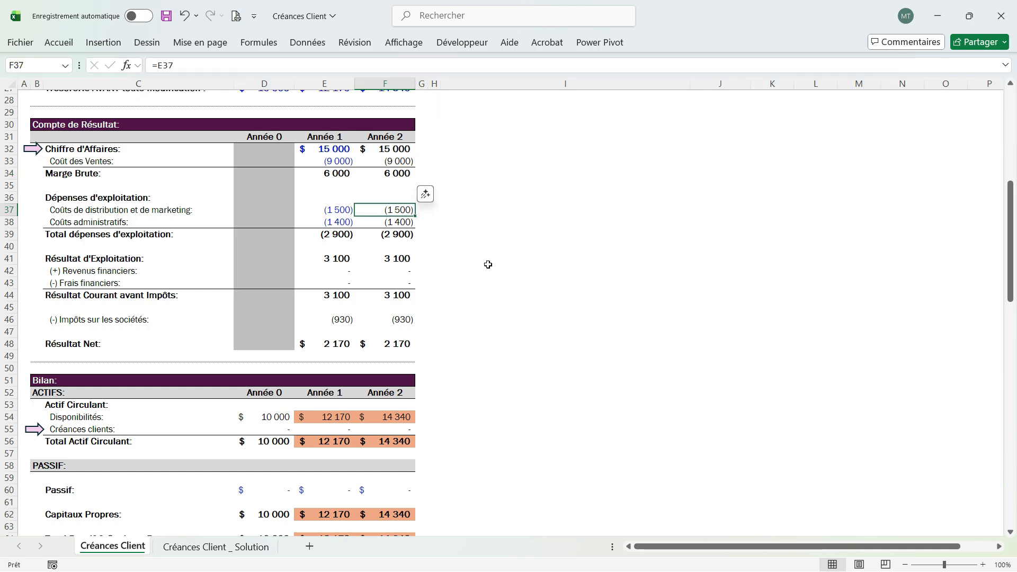
pyautogui.click(402, 153)
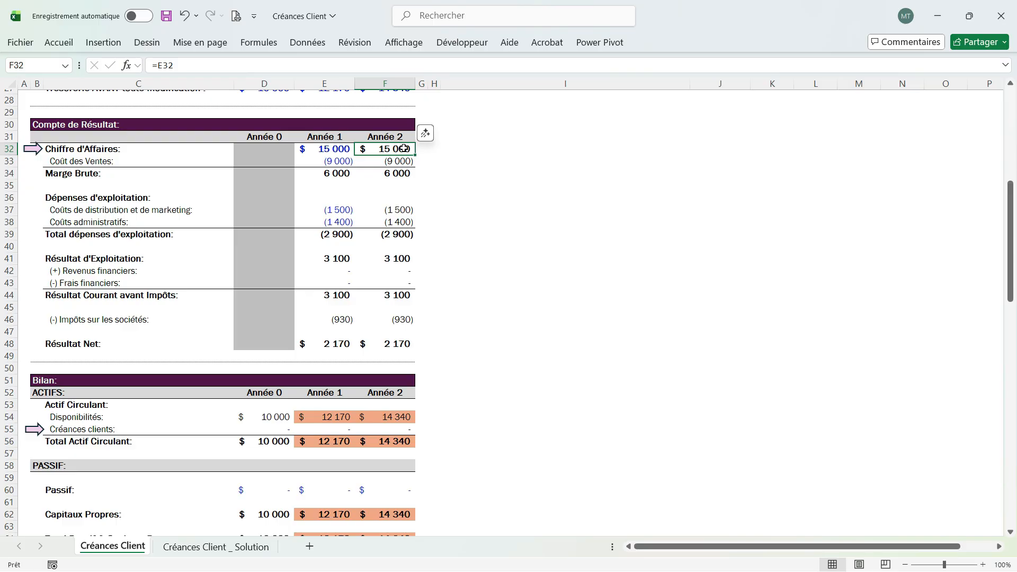
pyautogui.moveTo(336, 149); pyautogui.dragTo(335, 344)
pyautogui.scroll(-2, 335, 344)
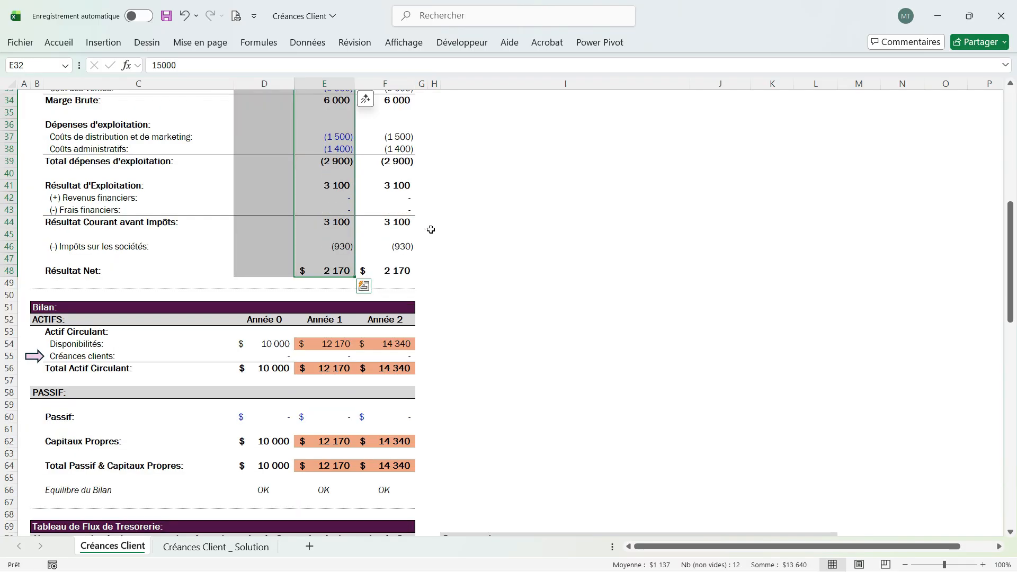
pyautogui.scroll(2, 437, 233)
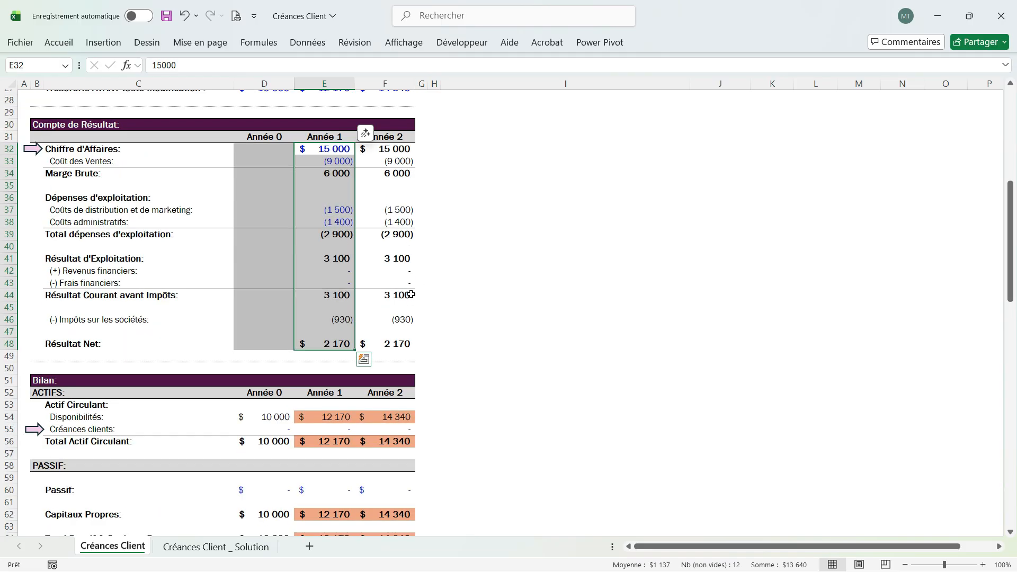
pyautogui.click(395, 161)
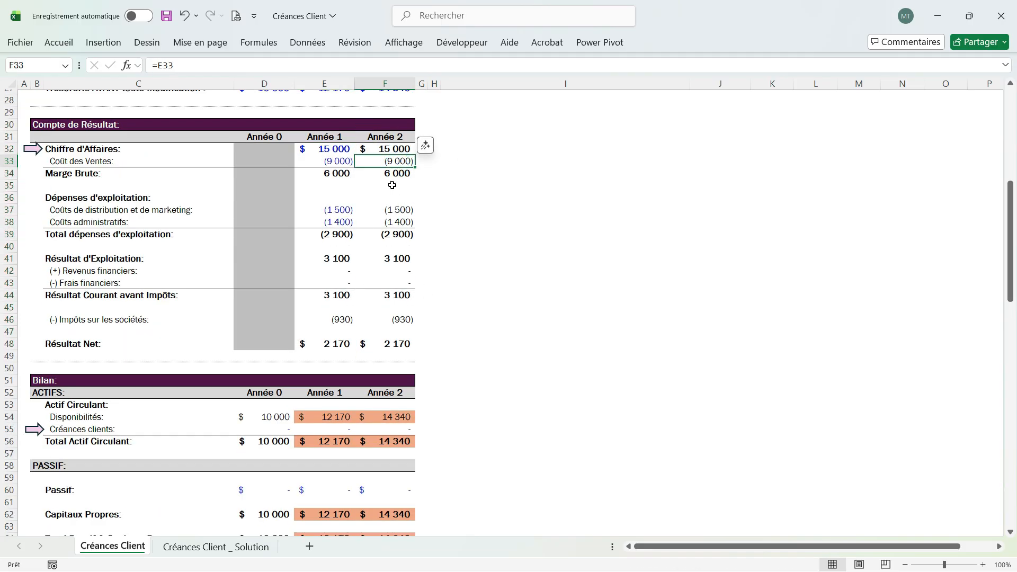
pyautogui.click(323, 83)
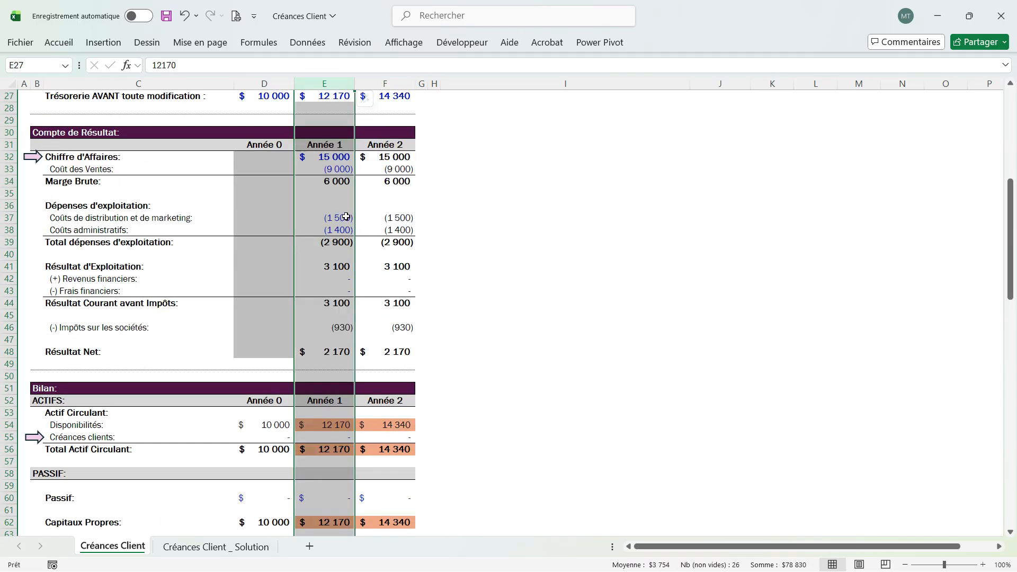
pyautogui.click(394, 85)
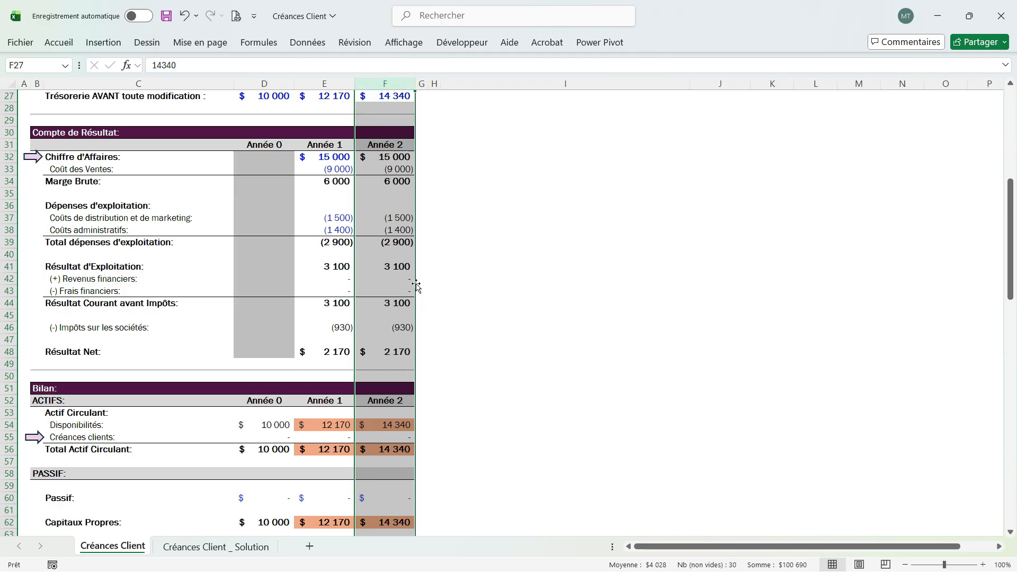
# - Examine the Bilan, covering Disponibilités and Total Actif Circulant for Année 1 and 2 and Capitaux Propres for Année 0
pyautogui.scroll(-2, 416, 286)
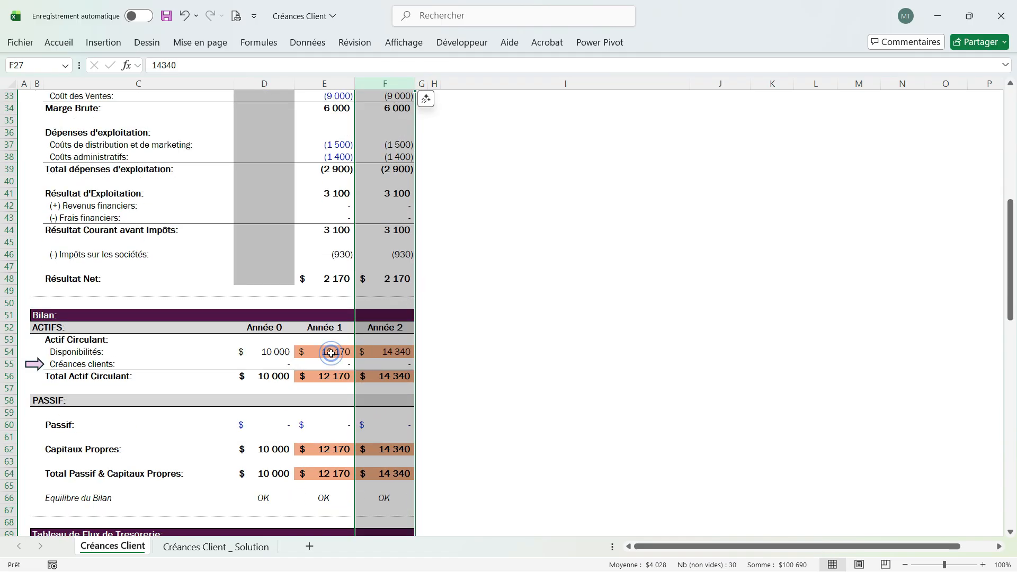
pyautogui.click(350, 353)
pyautogui.moveTo(352, 354); pyautogui.dragTo(377, 356)
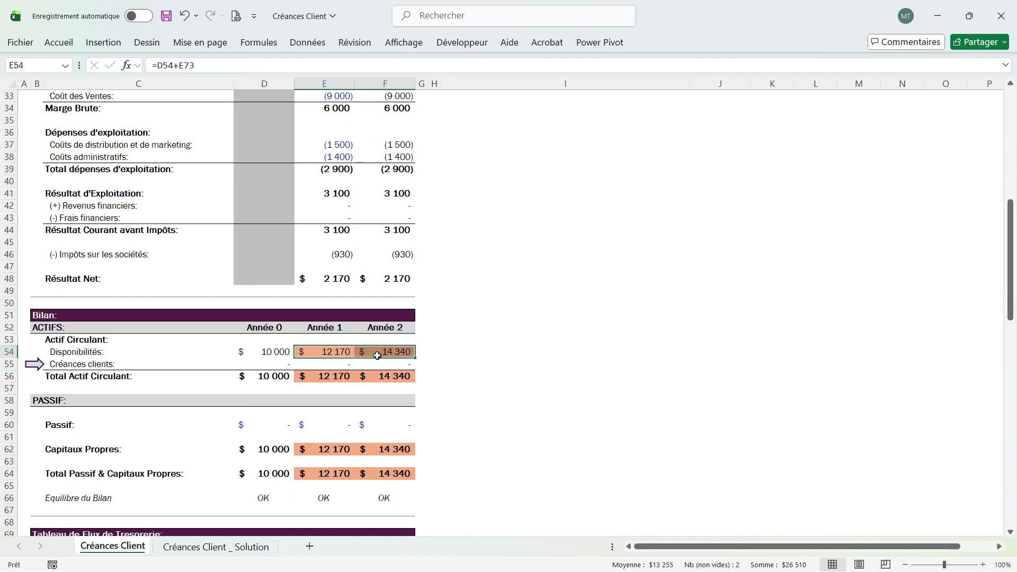
pyautogui.moveTo(325, 376); pyautogui.dragTo(385, 376)
pyautogui.scroll(4, 371, 265)
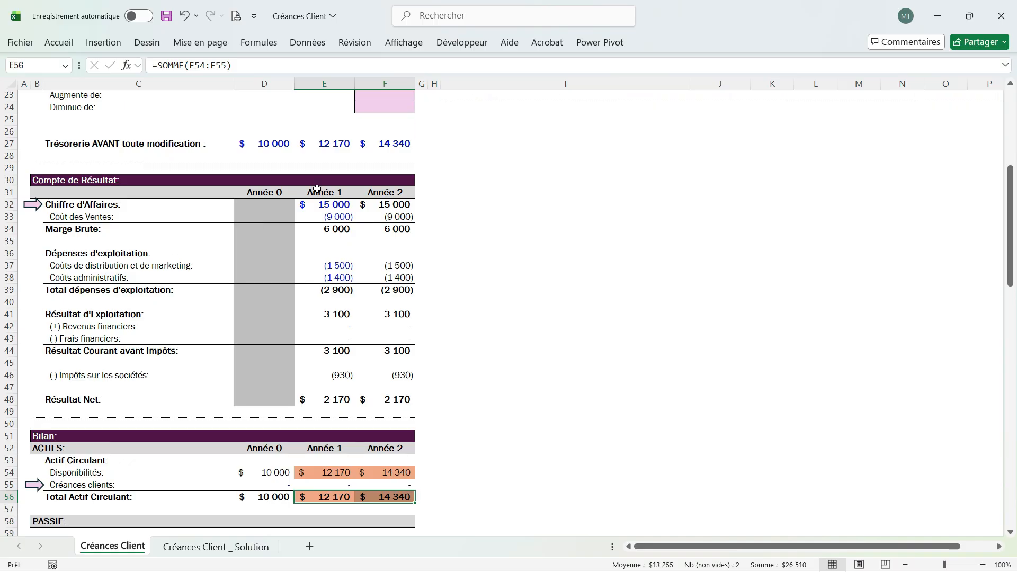
pyautogui.scroll(-8, 317, 189)
pyautogui.moveTo(36, 132); pyautogui.dragTo(394, 318)
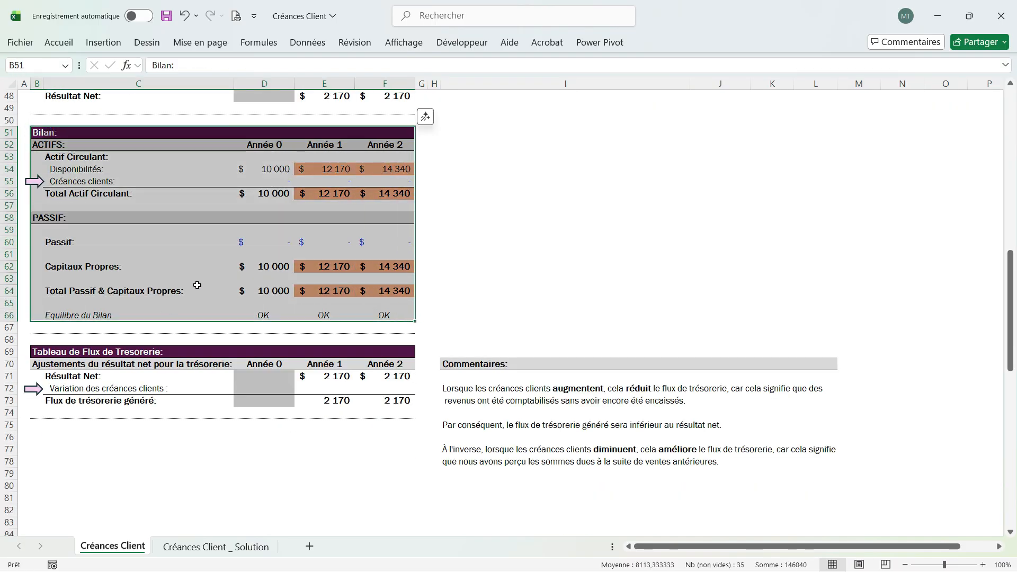
pyautogui.moveTo(64, 266); pyautogui.dragTo(268, 268)
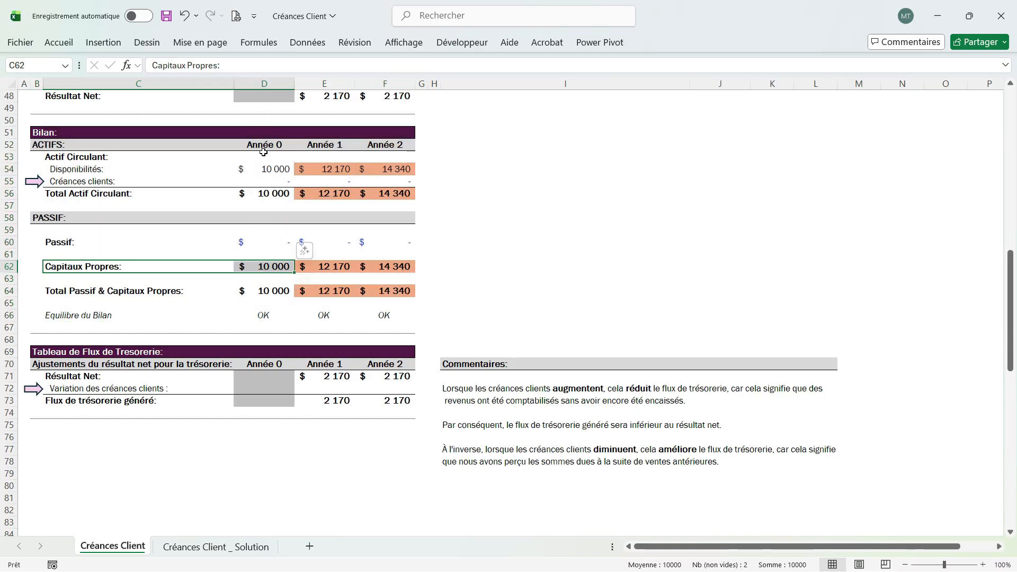
# - Check how the Année 0 Disponibilités and Capitaux Propres in the Bilan are sourced, comparing the two cells
pyautogui.scroll(1, 175, 233)
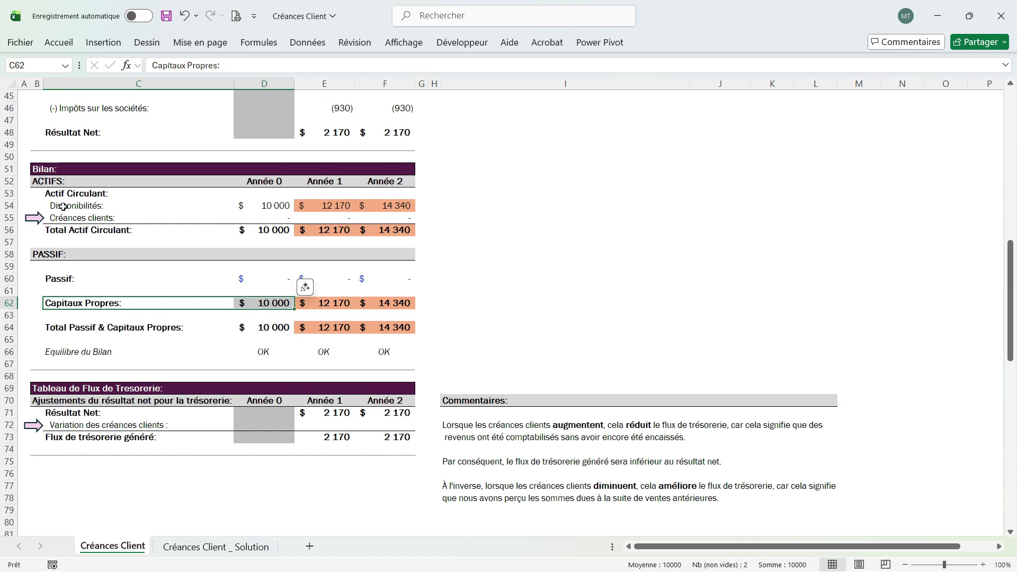
pyautogui.click(63, 207)
pyautogui.moveTo(144, 206); pyautogui.dragTo(238, 206)
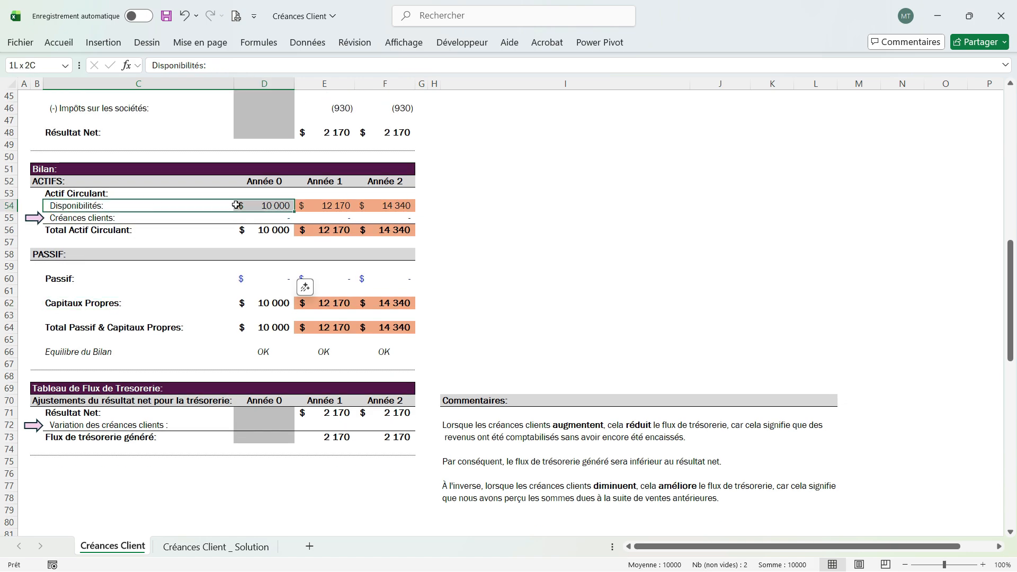
pyautogui.click(270, 207)
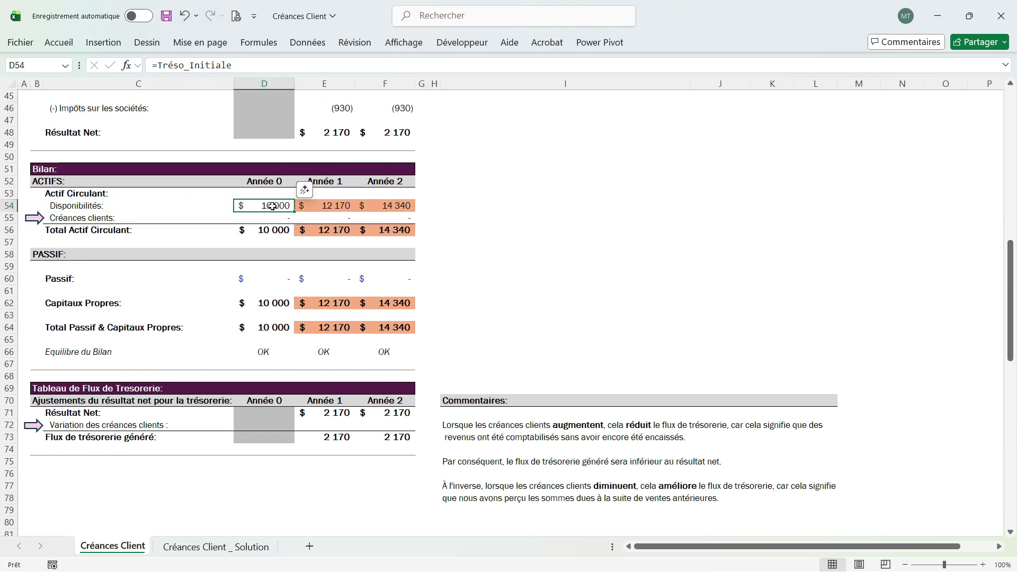
pyautogui.click(275, 302)
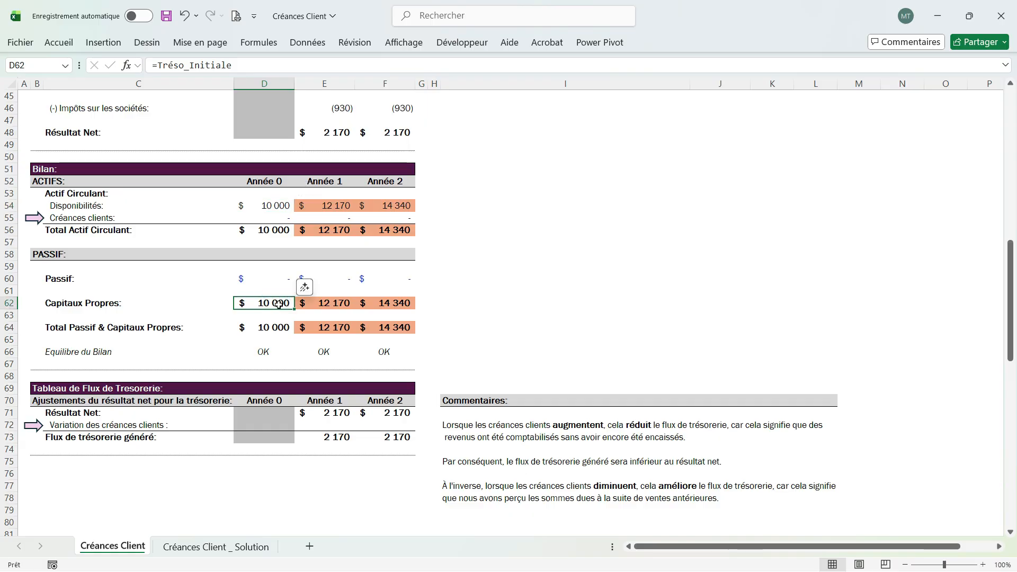
pyautogui.click(270, 207)
pyautogui.scroll(-1, 281, 309)
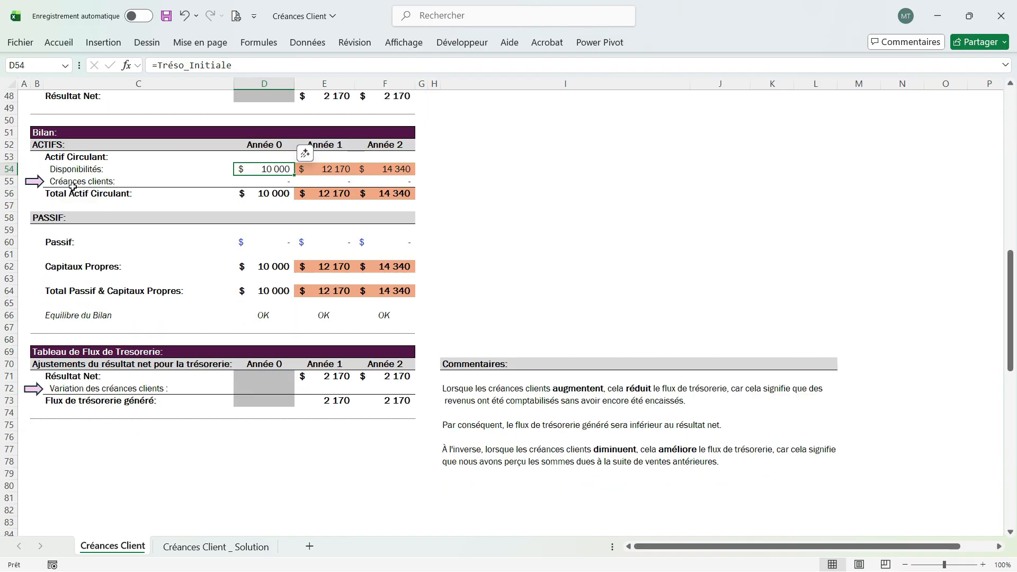
# - Examine the Créances clients row and the Equilibre du Bilan check across Année 0 to Année 2
pyautogui.moveTo(66, 180); pyautogui.dragTo(369, 190)
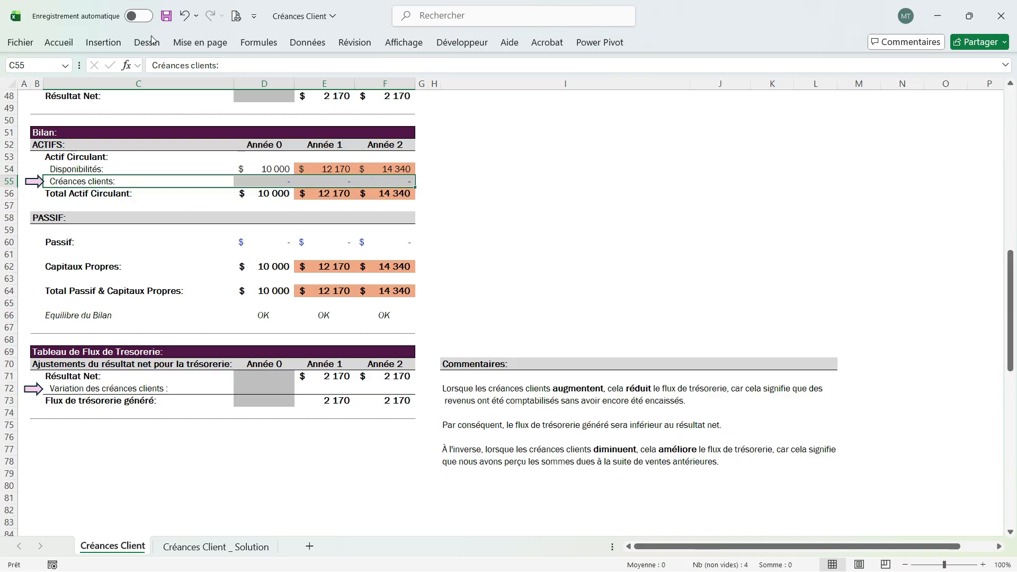
pyautogui.click(62, 181)
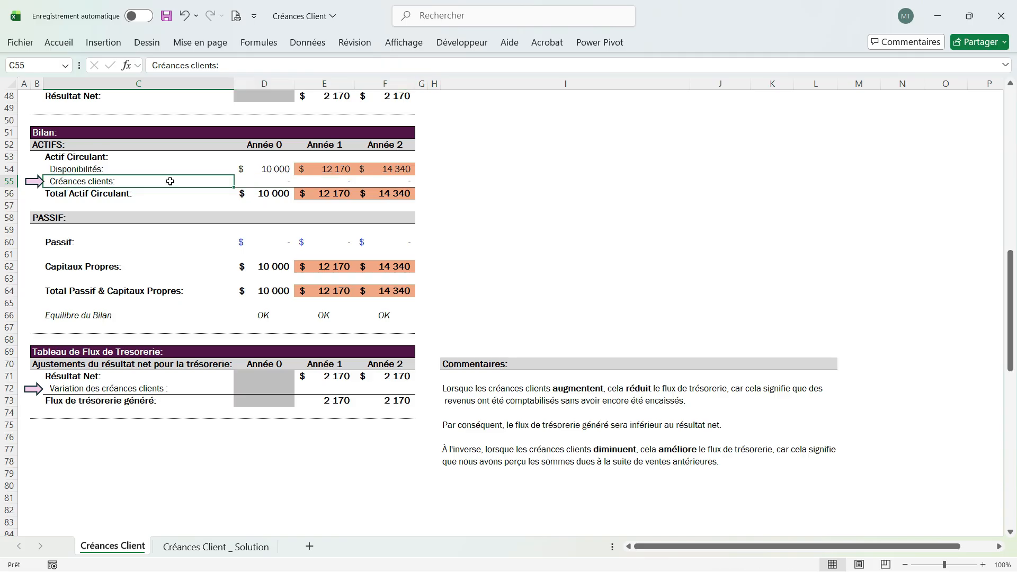
pyautogui.moveTo(170, 181); pyautogui.dragTo(265, 181)
pyautogui.moveTo(80, 316); pyautogui.dragTo(385, 315)
# - Examine the Tableau de Flux de Tresorerie, tracing the Année 1 Résultat Net formula and reading the Variation des créances clients and Flux de trésorerie généré rows
pyautogui.scroll(-5, 53, 168)
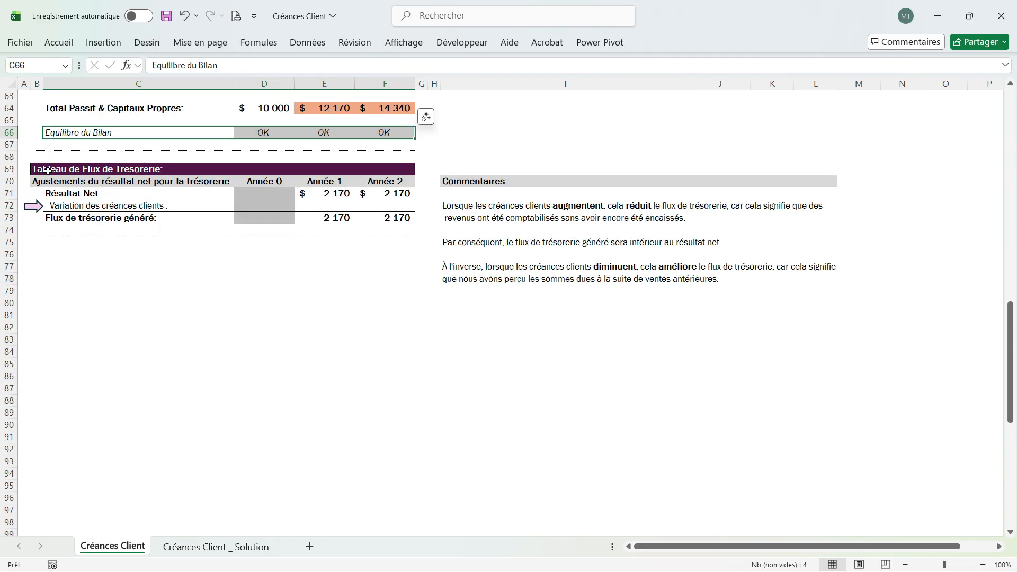
pyautogui.moveTo(47, 171); pyautogui.dragTo(397, 221)
pyautogui.moveTo(70, 194); pyautogui.dragTo(373, 189)
pyautogui.click(347, 191)
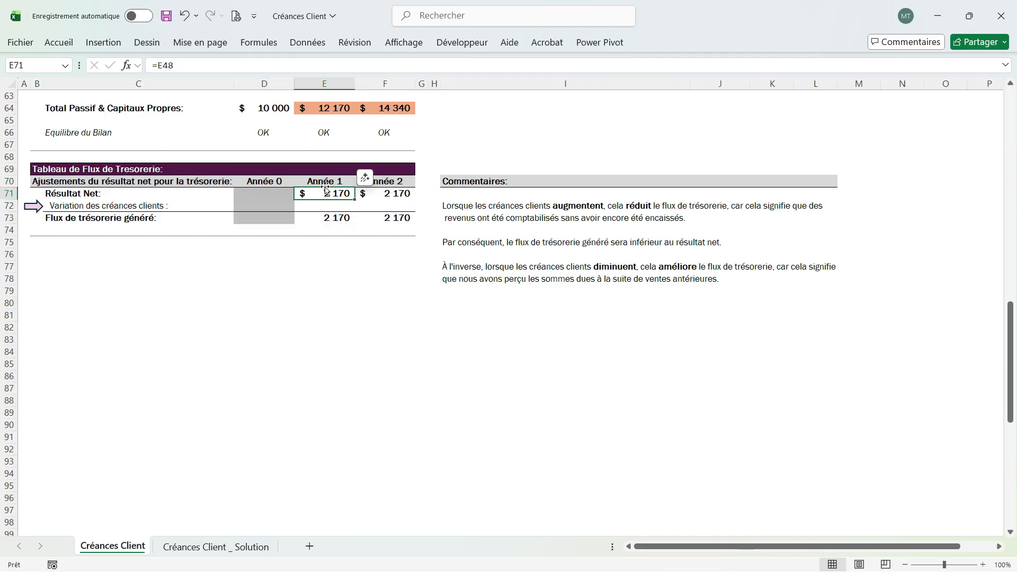
pyautogui.doubleClick(326, 191)
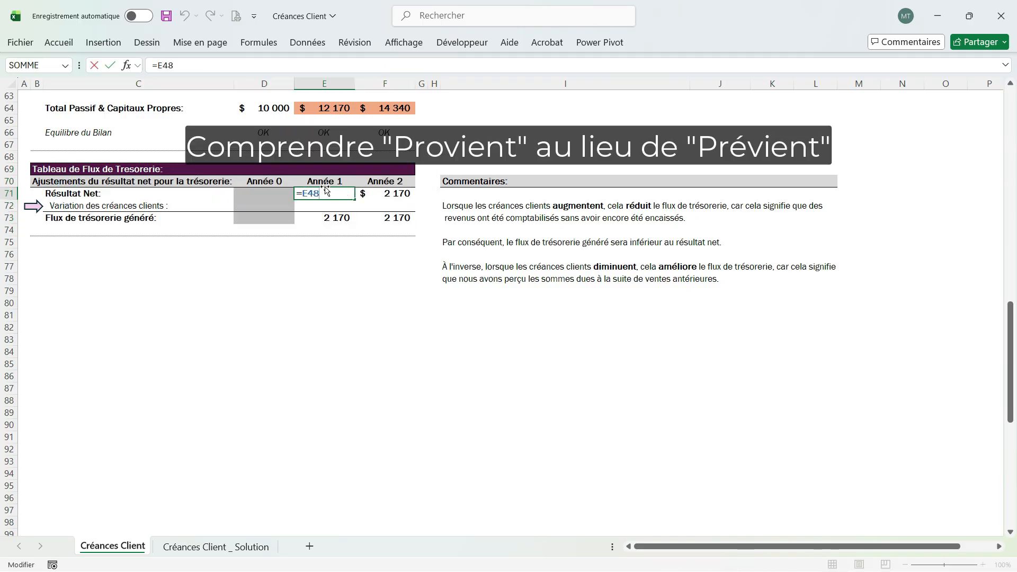
pyautogui.scroll(6, 325, 186)
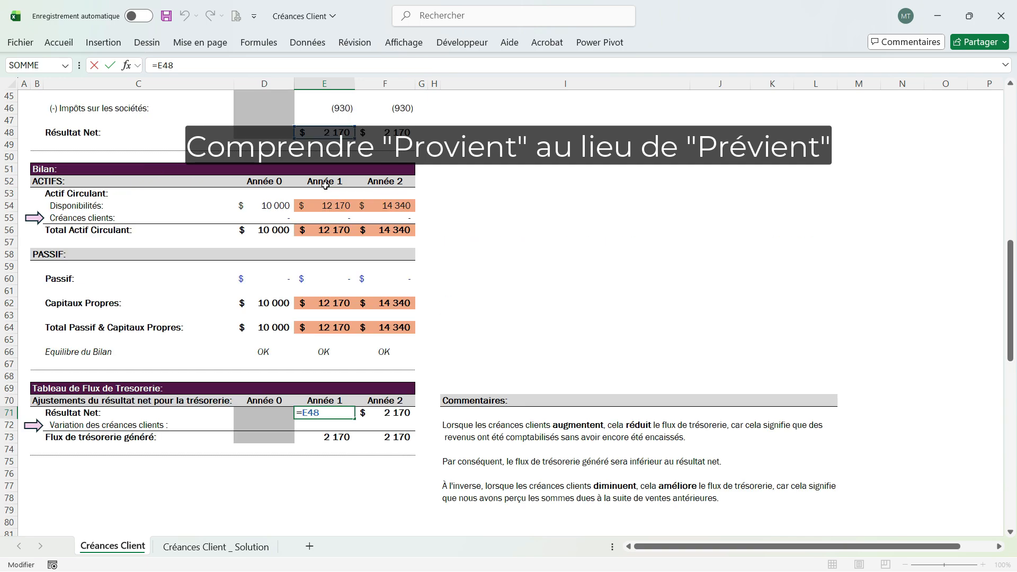
pyautogui.scroll(-4, 325, 186)
pyautogui.click(138, 328)
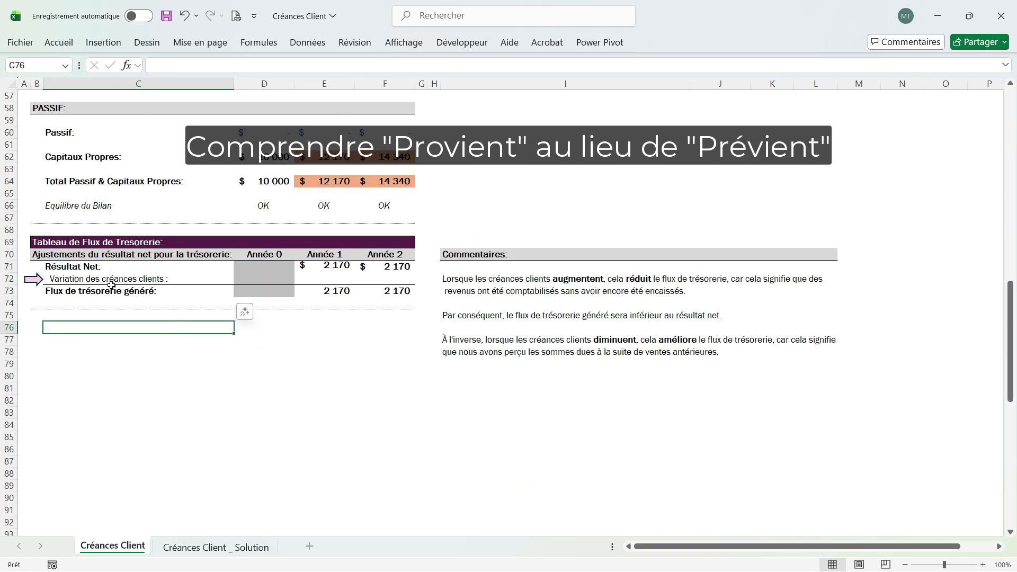
pyautogui.click(62, 279)
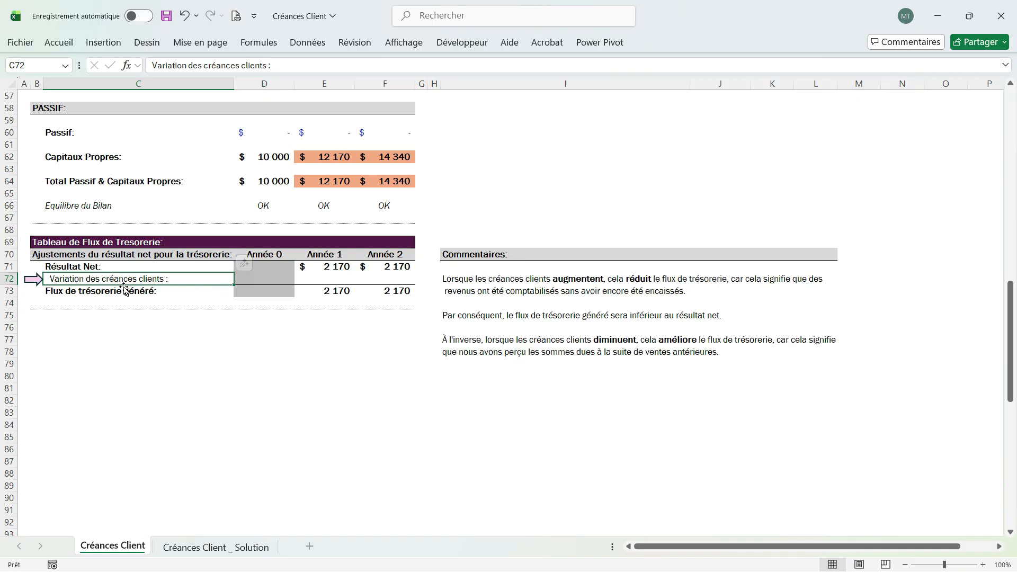
pyautogui.click(60, 267)
pyautogui.hotkey('shift', 'Right')
pyautogui.hotkey('shift', 'Right')
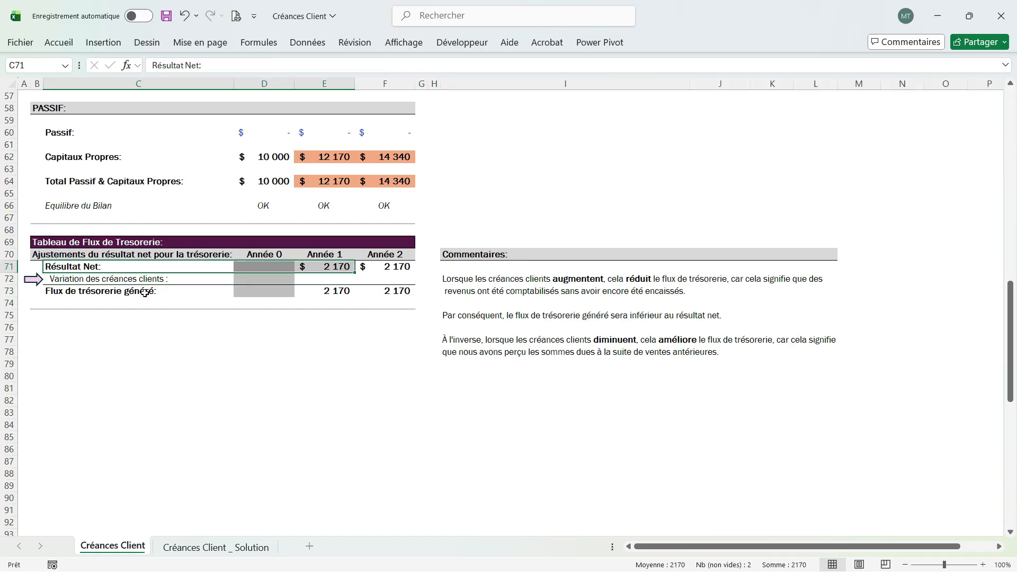
pyautogui.moveTo(71, 292); pyautogui.dragTo(383, 293)
# - Enter the Année 2 increase in Créances clients in F23 as =10000*15,90/1000
pyautogui.scroll(19, 384, 293)
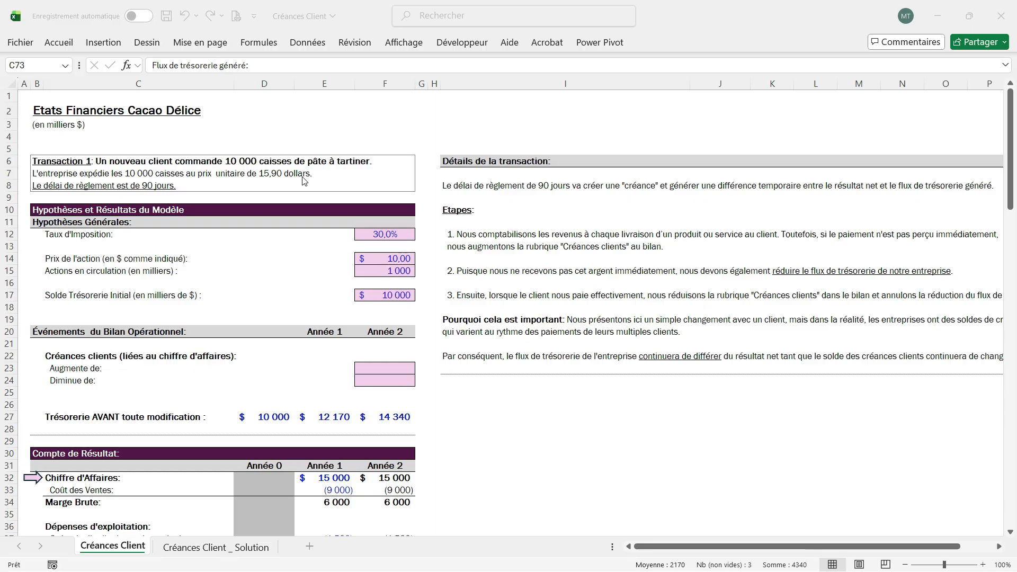
pyautogui.scroll(-2, 164, 280)
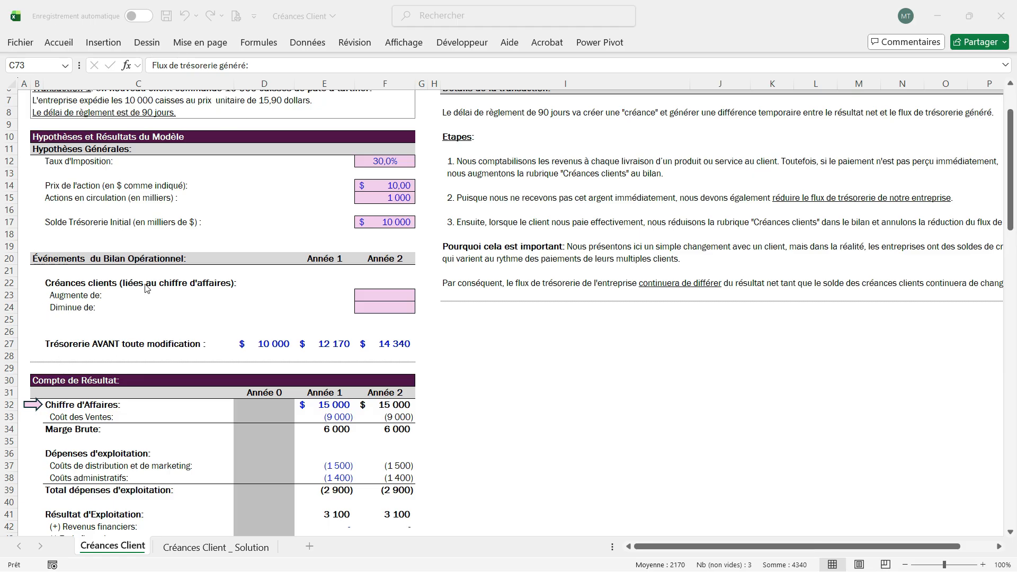
pyautogui.click(375, 300)
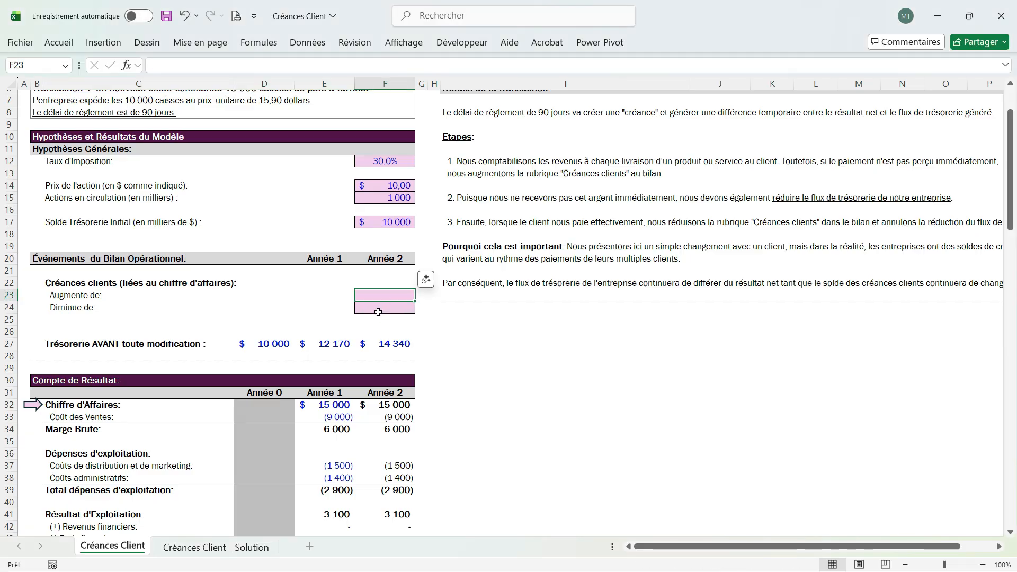
pyautogui.write('=10')
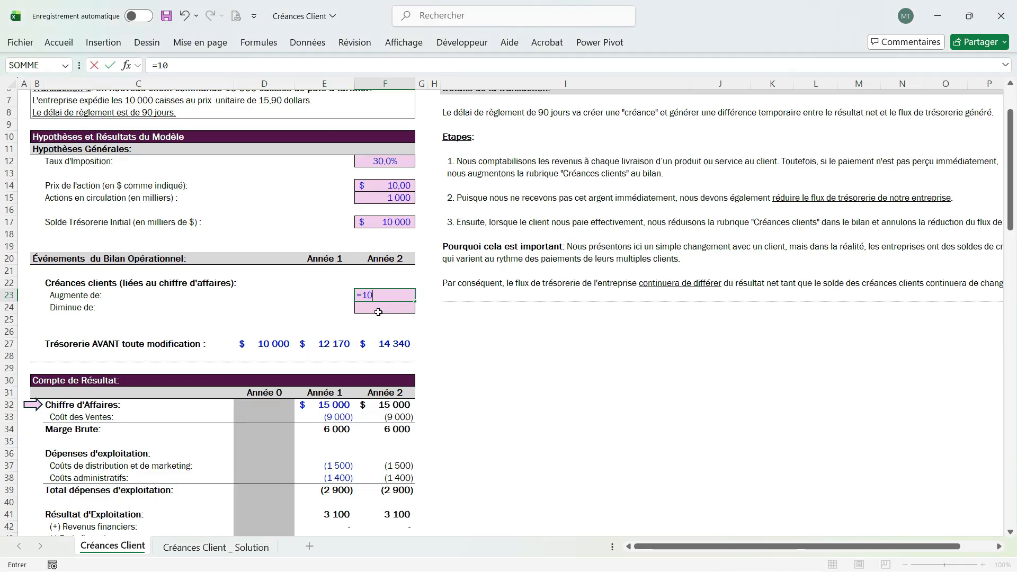
pyautogui.write('000*')
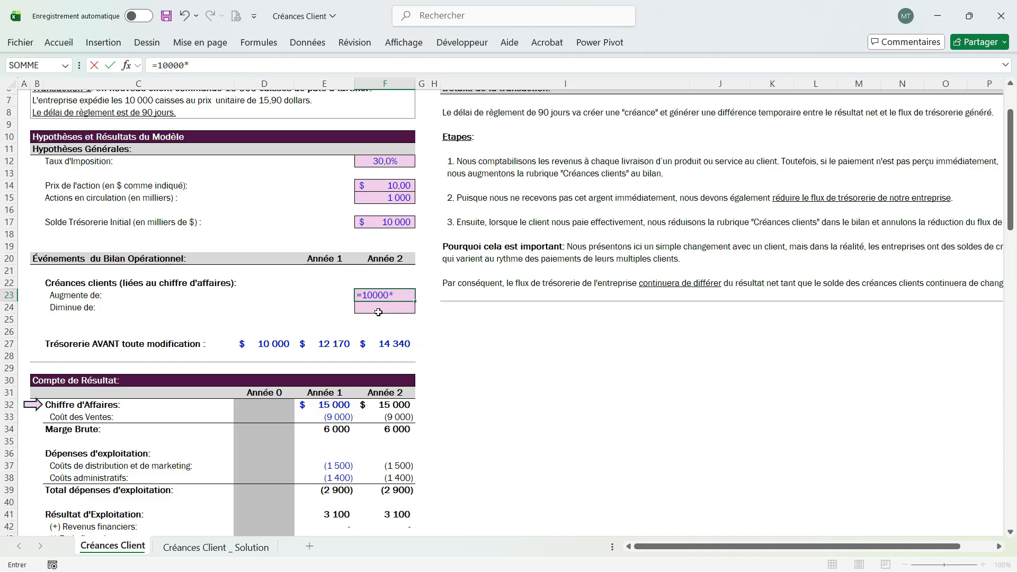
pyautogui.write('15,90')
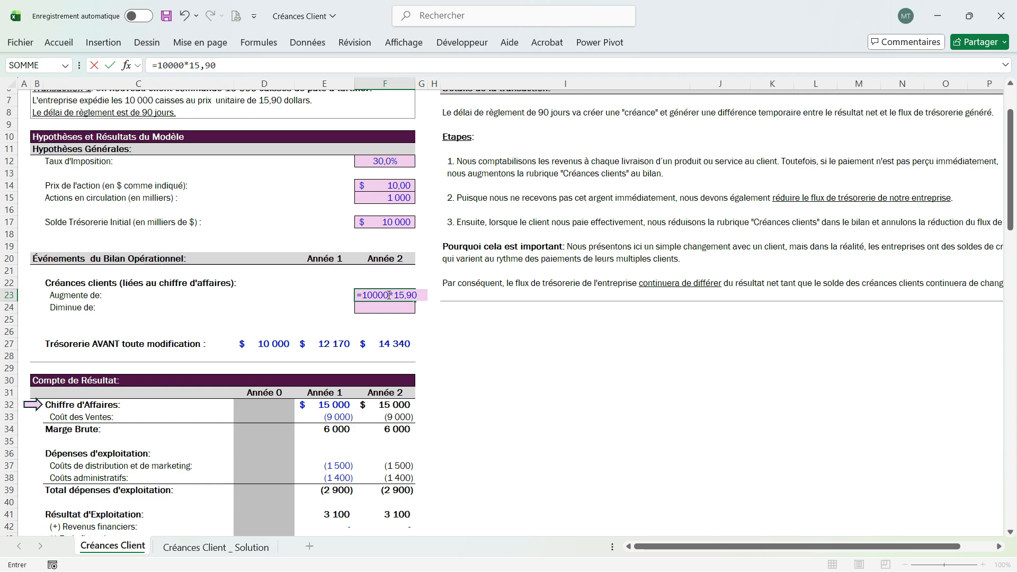
pyautogui.write('/1000')
pyautogui.hotkey('ctrl', 'Return')
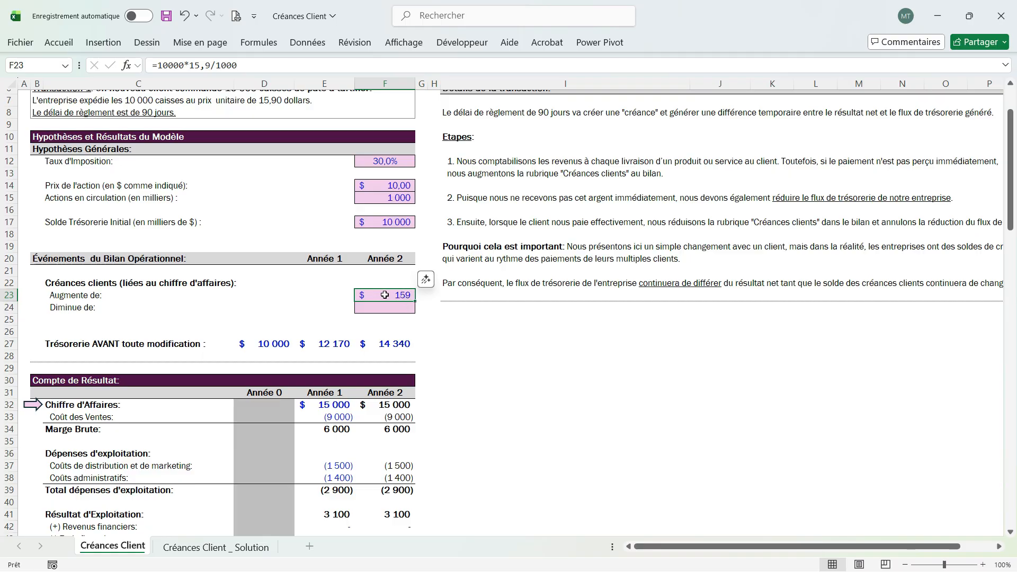
# - Extend the Année 2 Chiffre d'Affaires formula in F32 to add the receivable increase, giving =E32+F23
pyautogui.scroll(-2, 385, 294)
pyautogui.scroll(5, 187, 189)
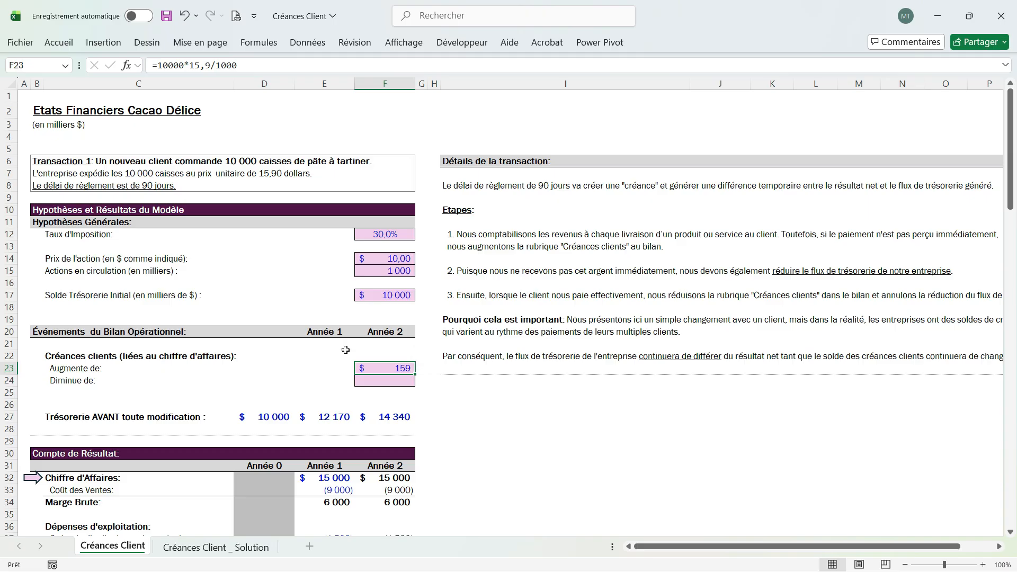
pyautogui.scroll(-5, 346, 350)
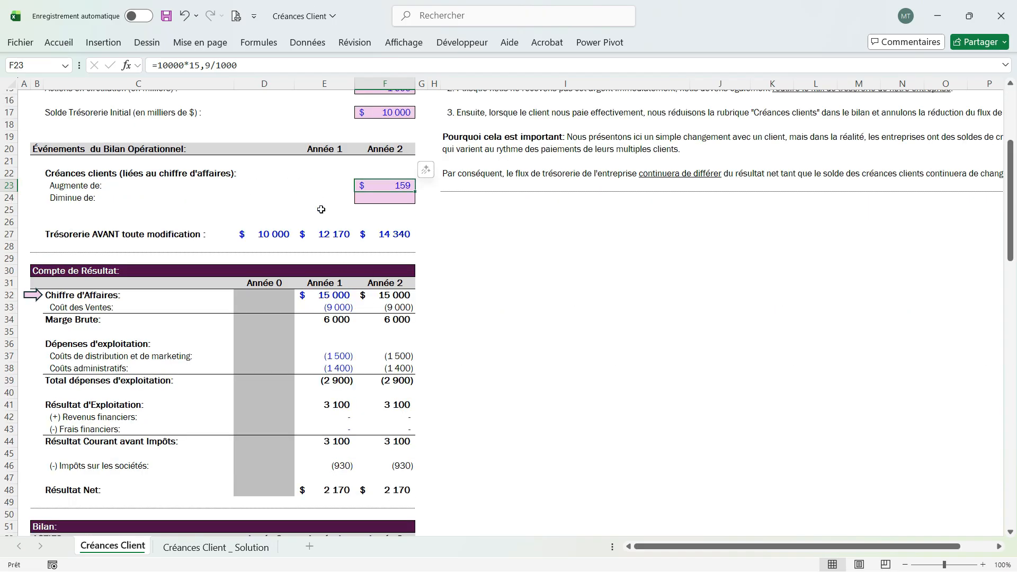
pyautogui.click(388, 300)
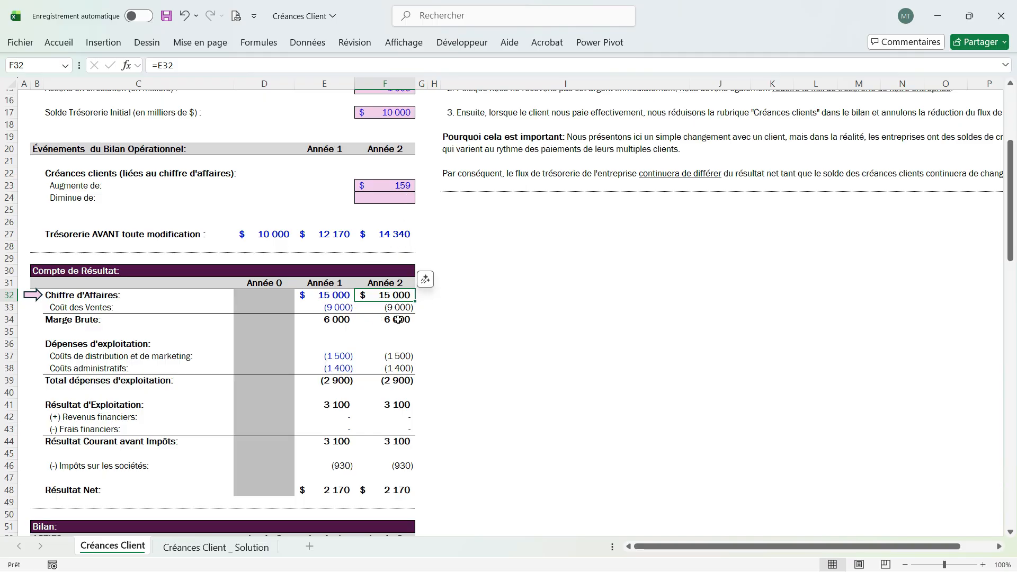
pyautogui.press('F2')
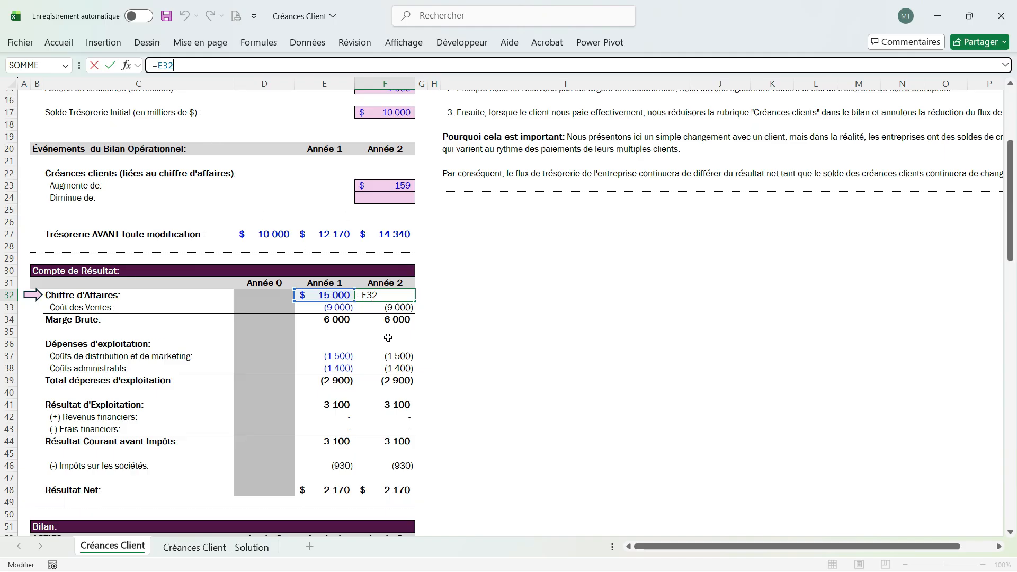
pyautogui.write('+')
pyautogui.click(396, 186)
pyautogui.hotkey('ctrl', 'Return')
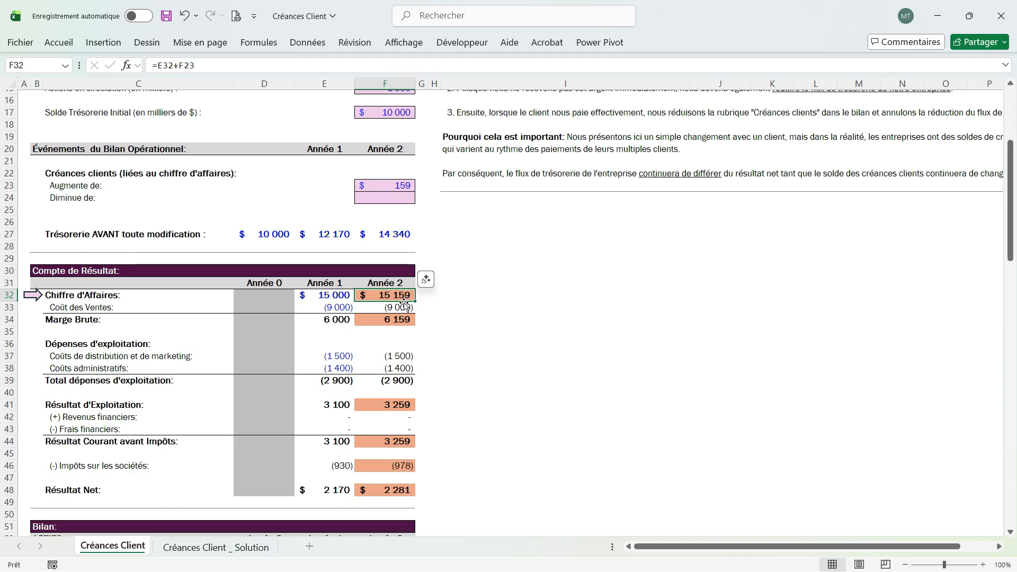
# - Review the Année 2 Compte de Résultat down to Impôts sur les sociétés, compare Résultat Net with Année 1, and return to the transaction description
pyautogui.scroll(-4, 404, 303)
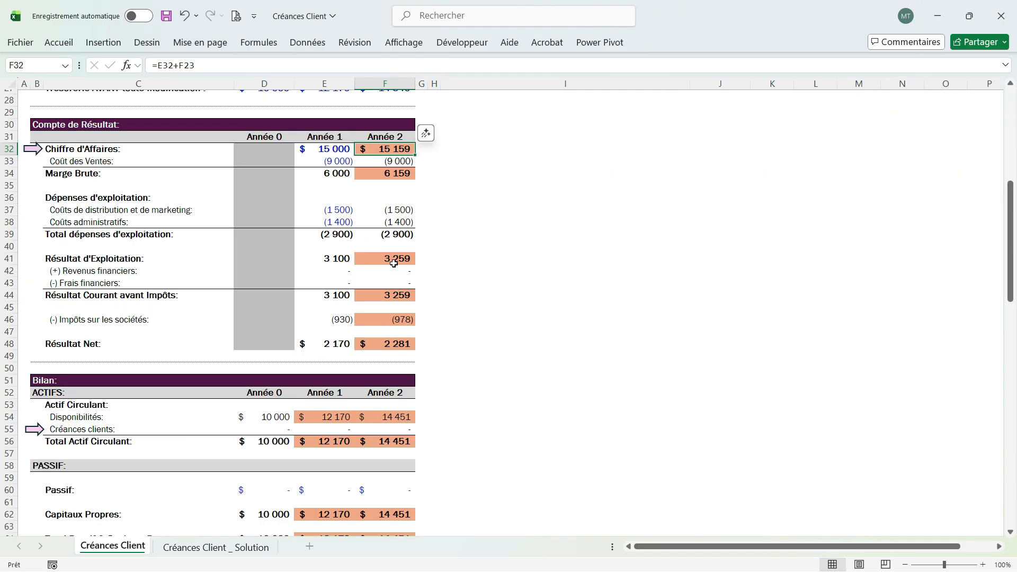
pyautogui.scroll(-1, 399, 261)
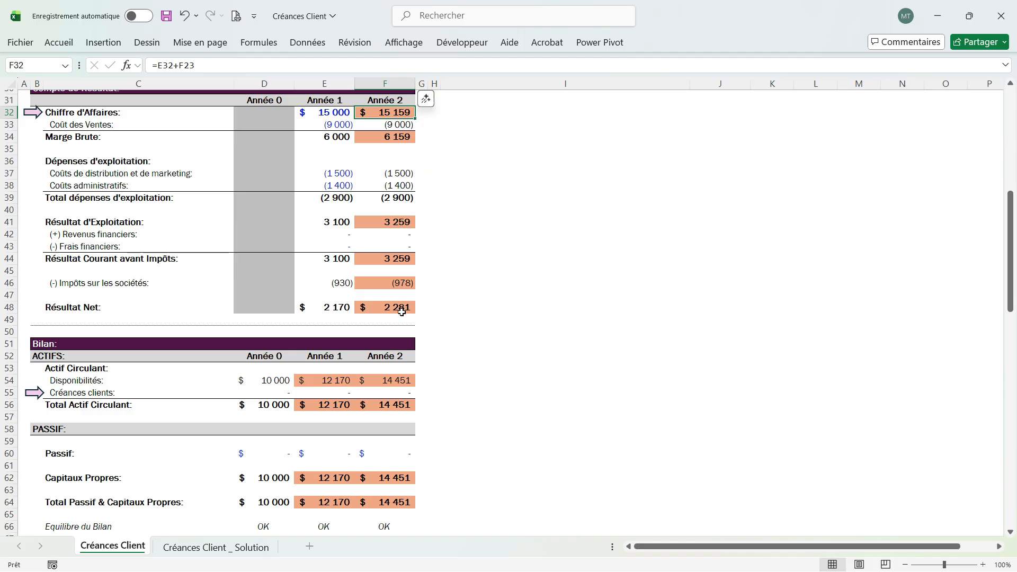
pyautogui.click(395, 285)
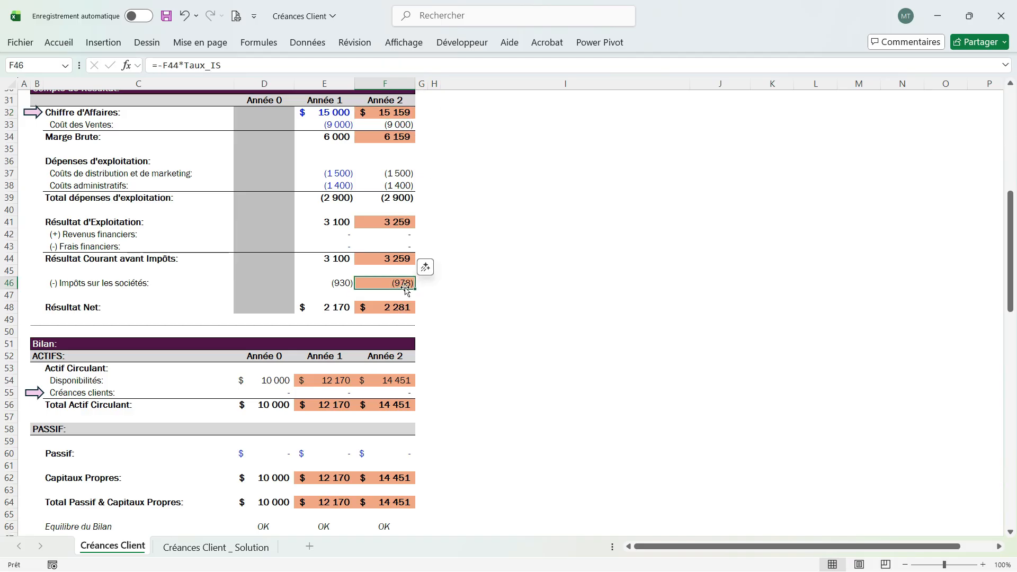
pyautogui.click(336, 310)
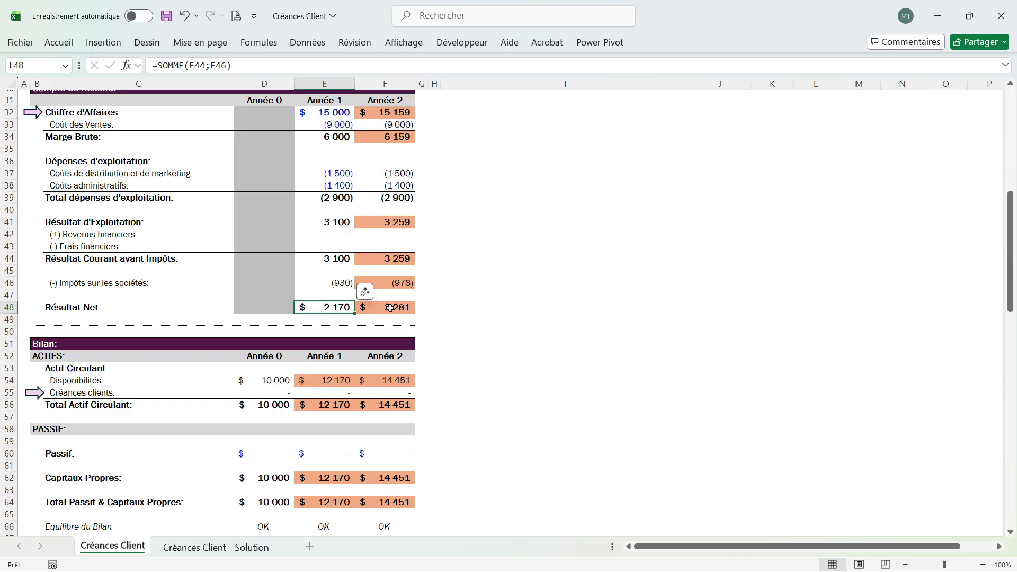
pyautogui.click(385, 310)
pyautogui.click(335, 309)
pyautogui.click(385, 312)
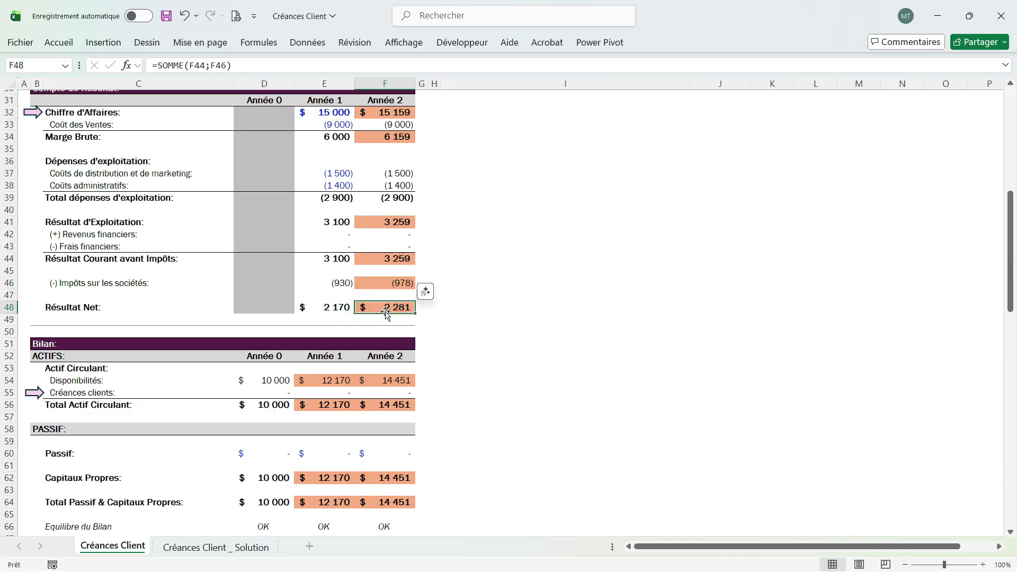
pyautogui.scroll(6, 416, 230)
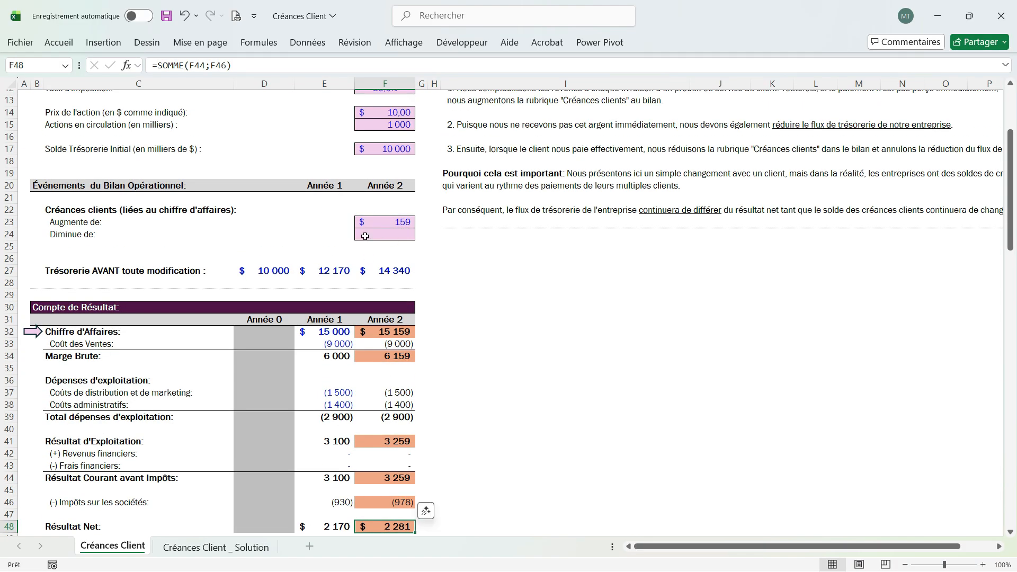
pyautogui.scroll(-2, 395, 236)
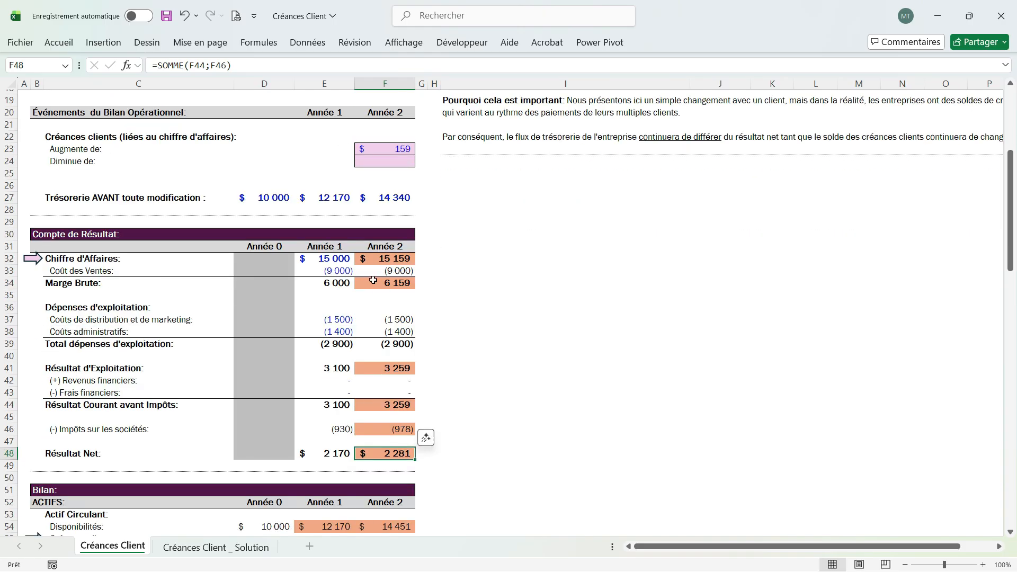
pyautogui.scroll(2, 371, 339)
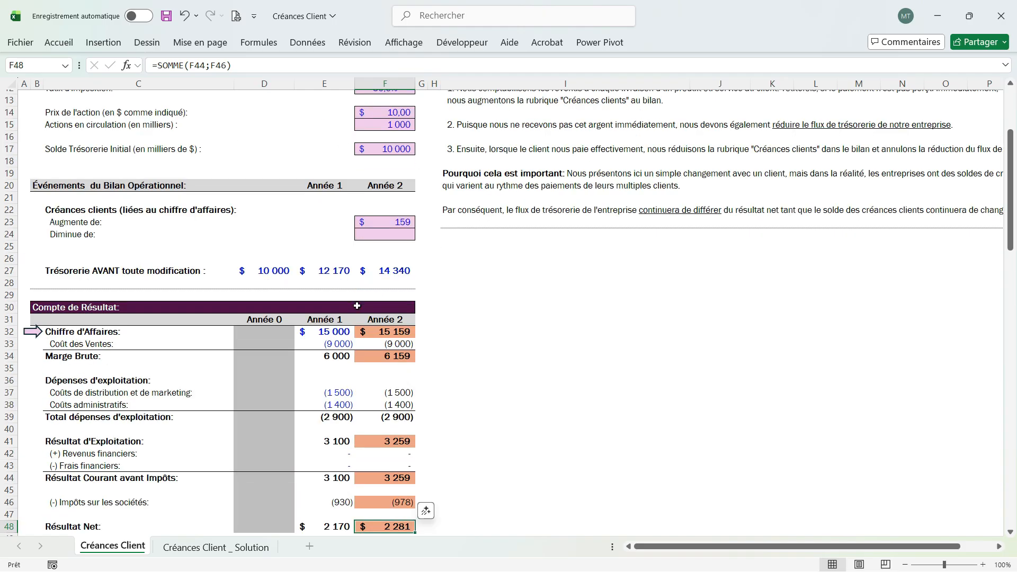
pyautogui.scroll(4, 364, 257)
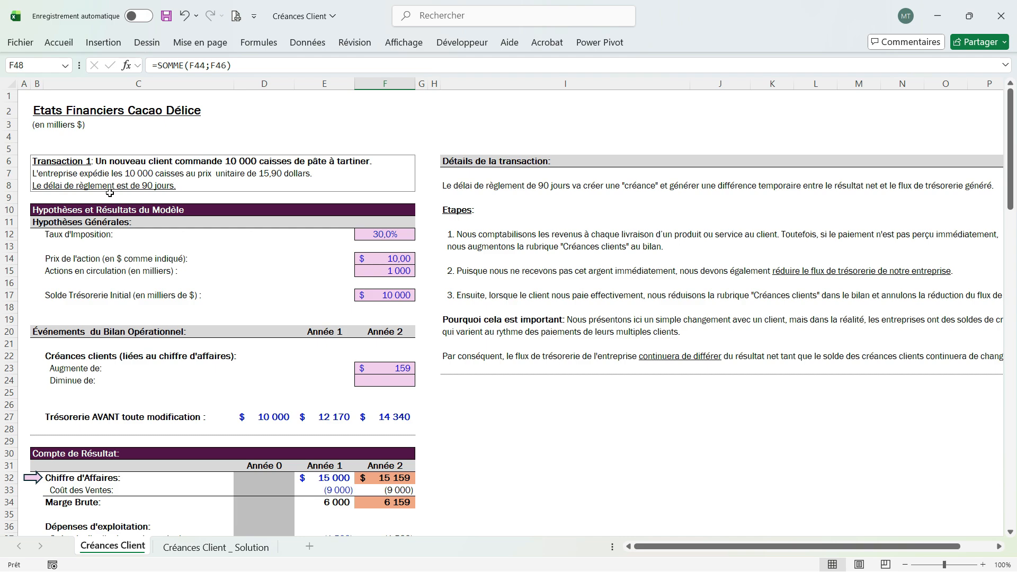
# - Extend the Année 2 Créances clients formula in F55 of the Bilan to add the receivable increase, giving =E55+F23
pyautogui.scroll(-5, 152, 194)
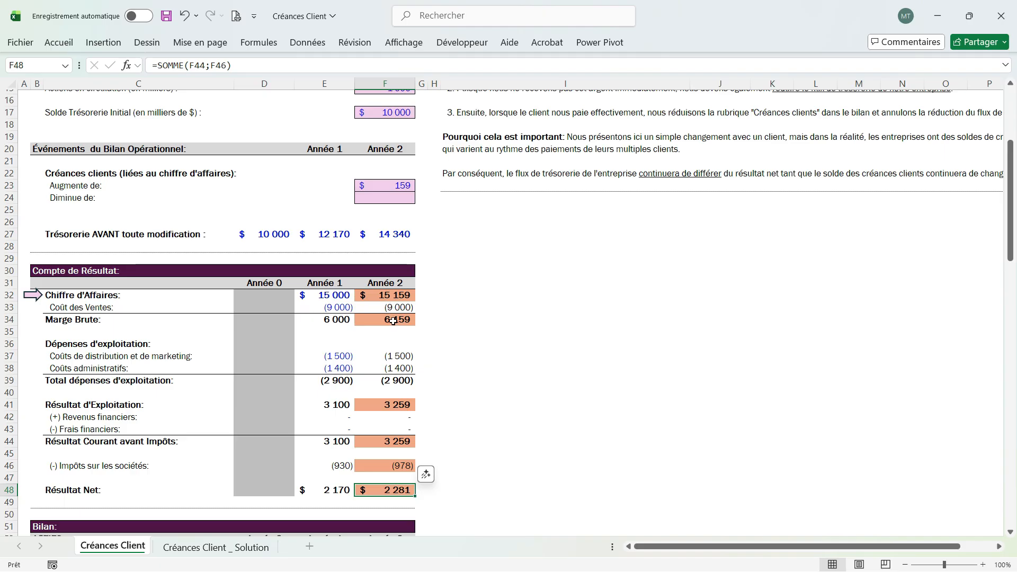
pyautogui.scroll(-3, 392, 321)
pyautogui.scroll(-3, 412, 320)
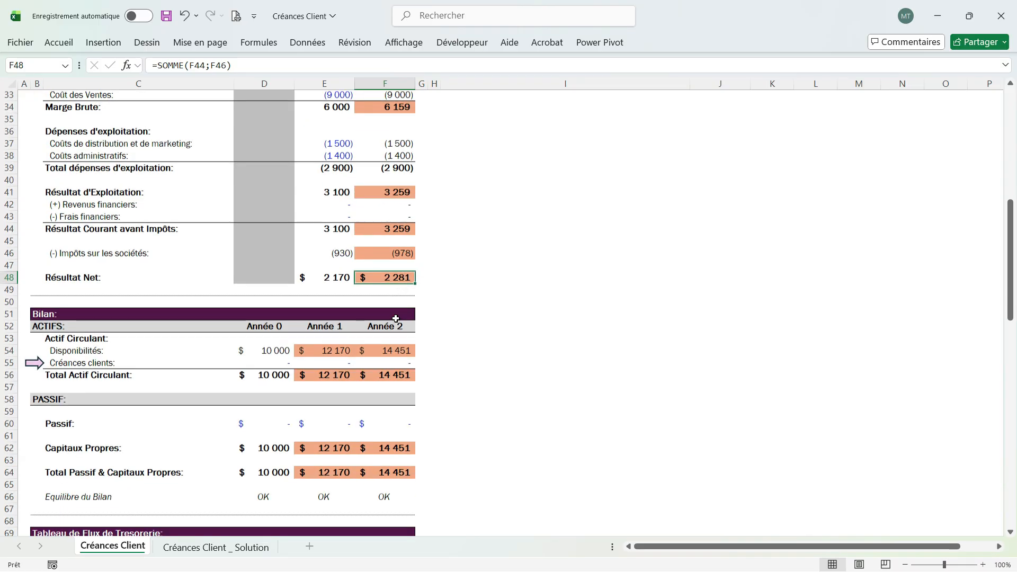
pyautogui.scroll(-2, 396, 319)
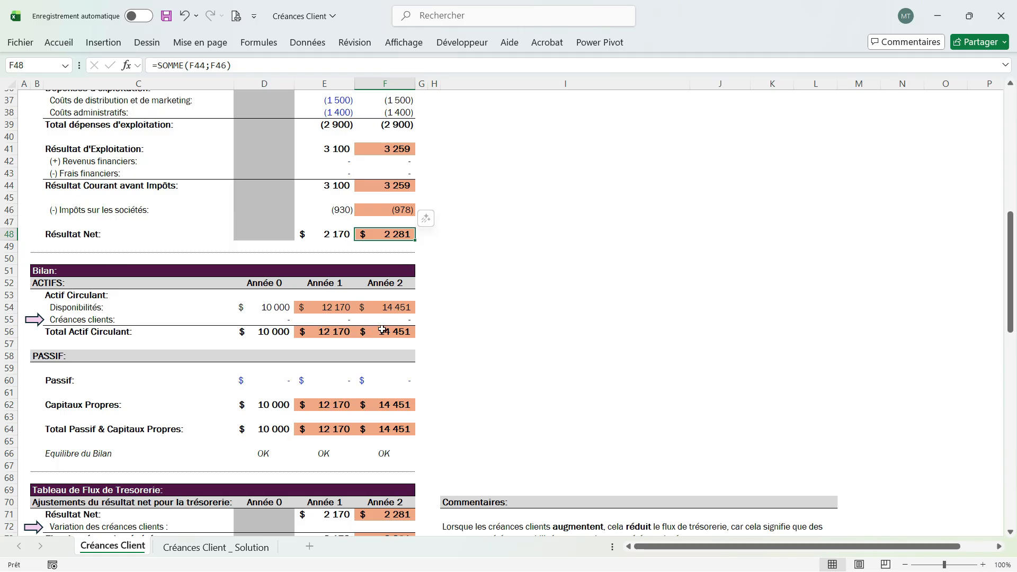
pyautogui.scroll(5, 403, 293)
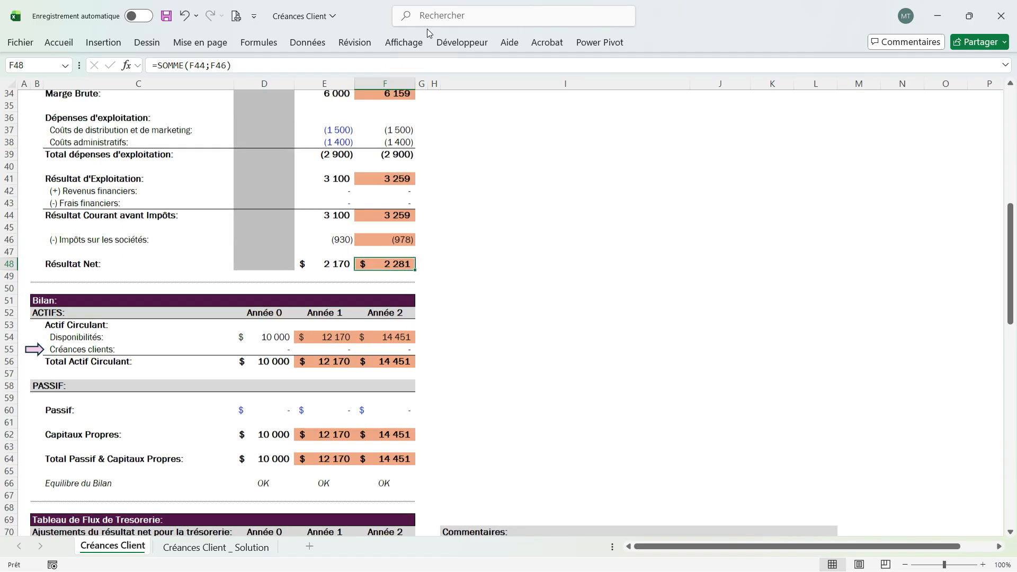
pyautogui.scroll(-5, 418, 308)
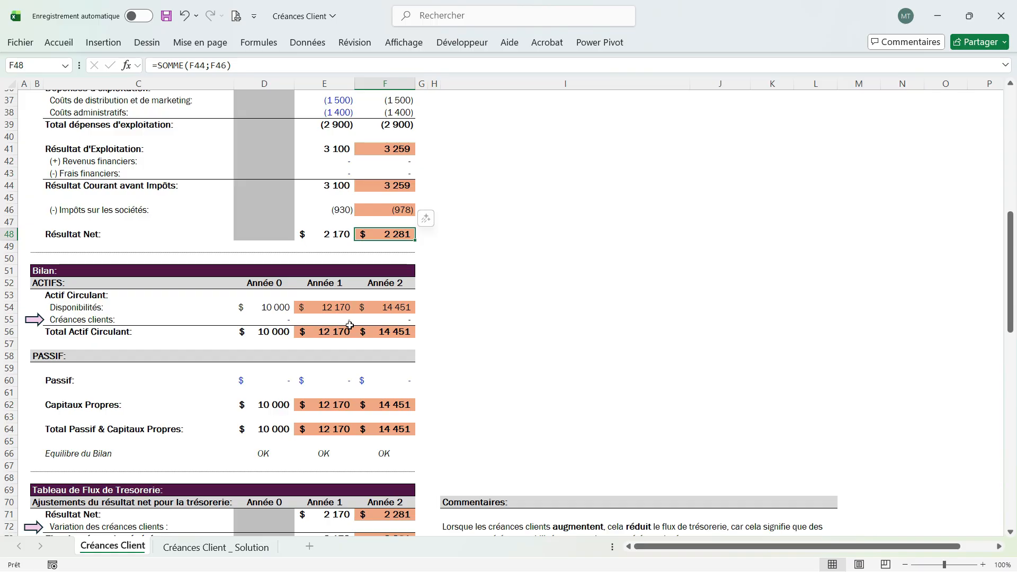
pyautogui.click(389, 320)
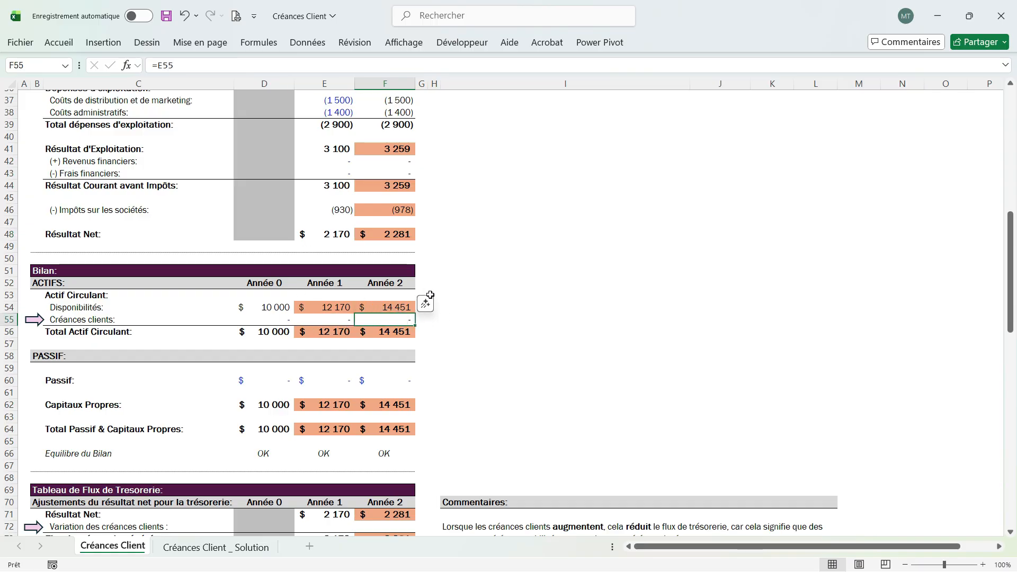
pyautogui.doubleClick(387, 321)
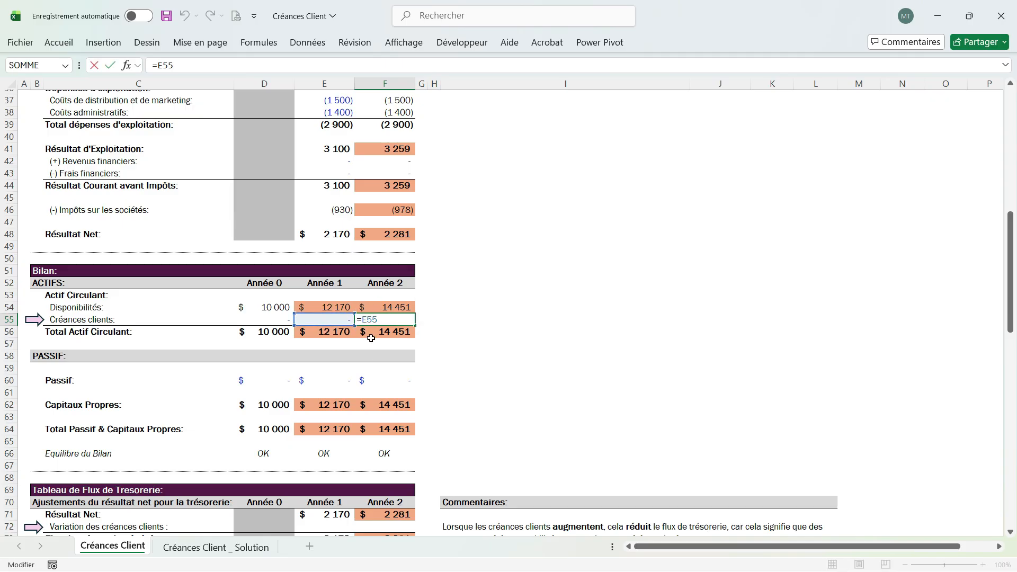
pyautogui.write('+')
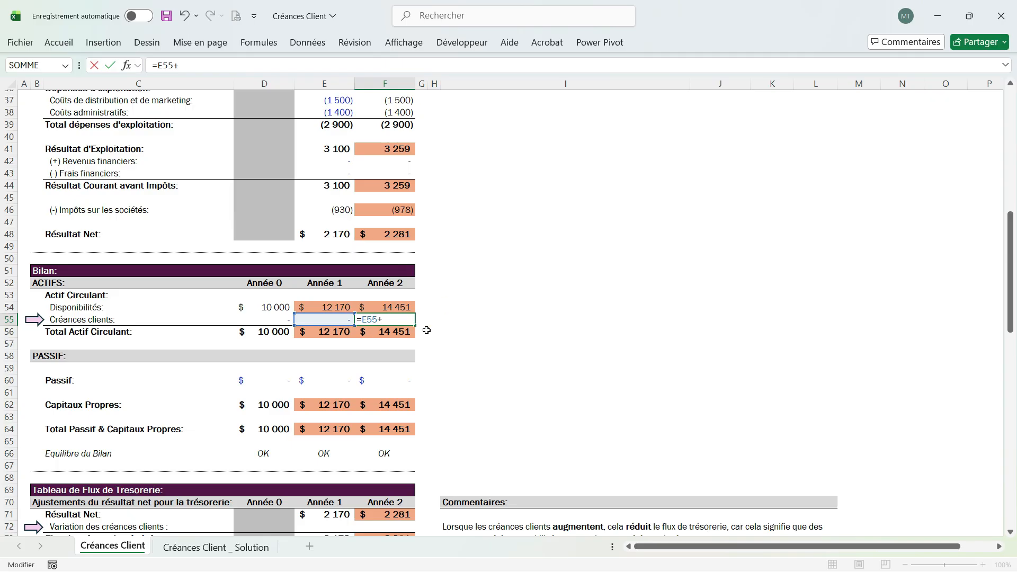
pyautogui.scroll(8, 399, 338)
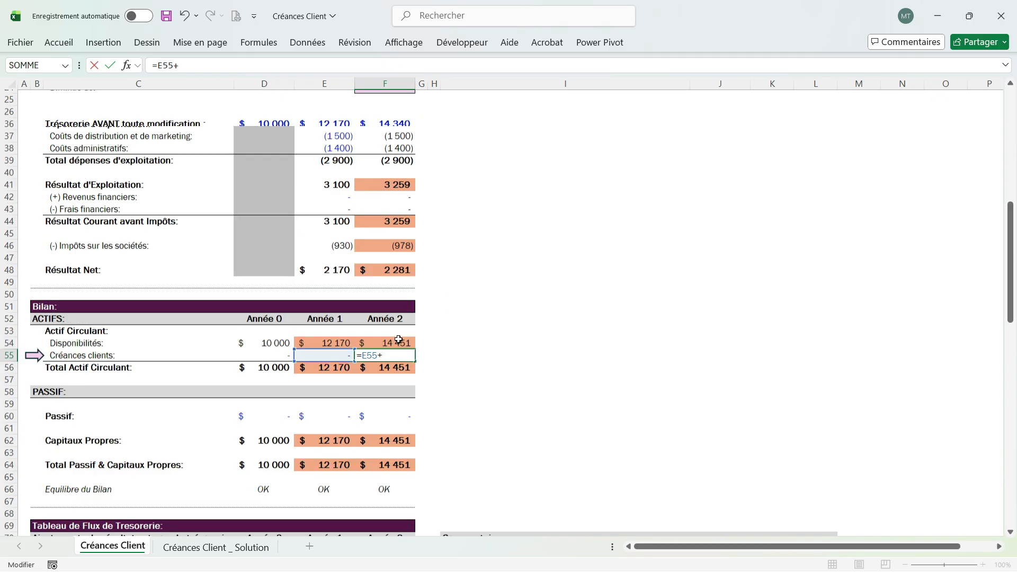
pyautogui.click(412, 223)
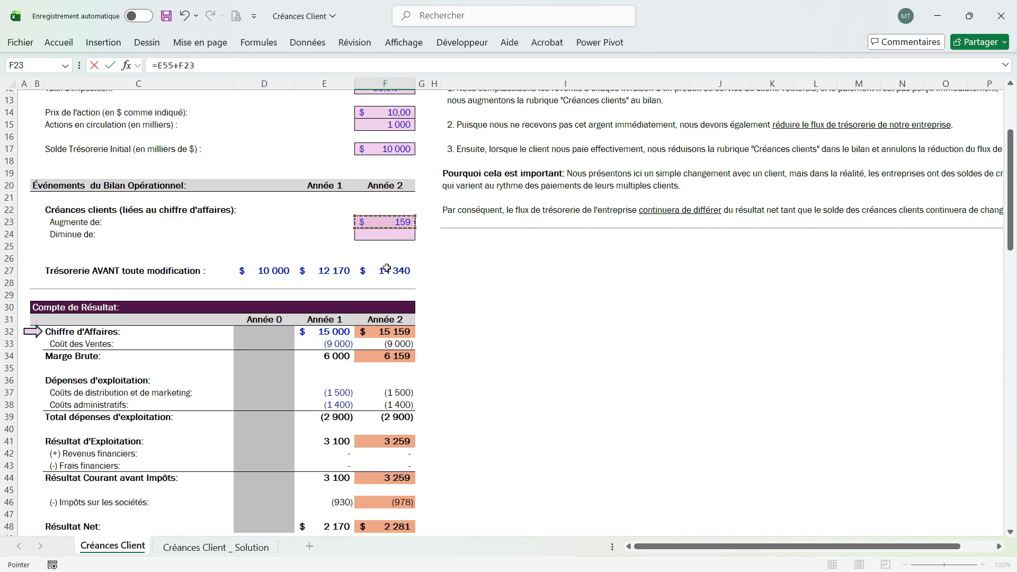
pyautogui.press('Return')
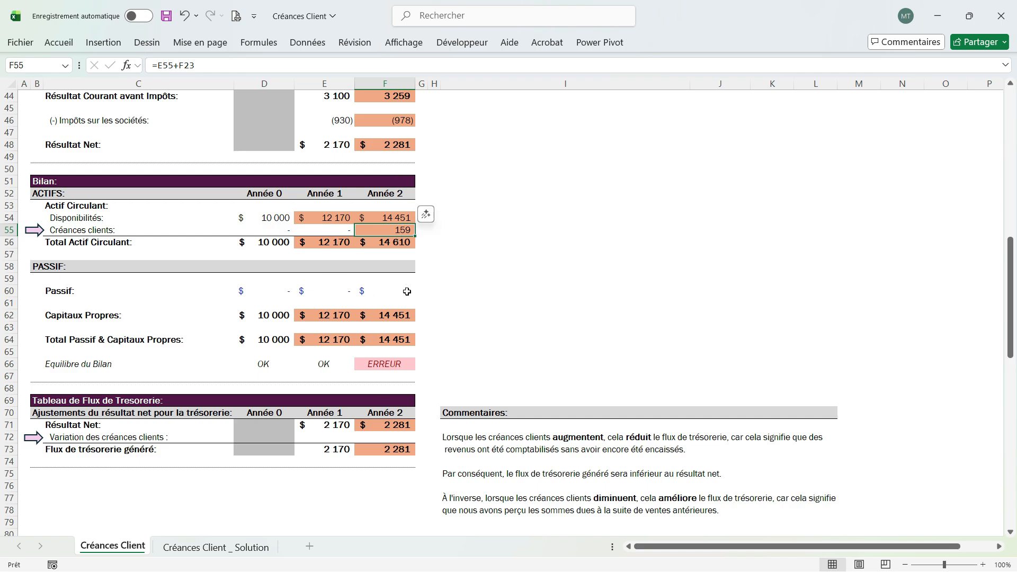
# - Examine the Equilibre du Bilan check against the cash flow statement, reread the transaction's payment terms and go back through the statements to Variation des créances clients
pyautogui.scroll(-2, 149, 391)
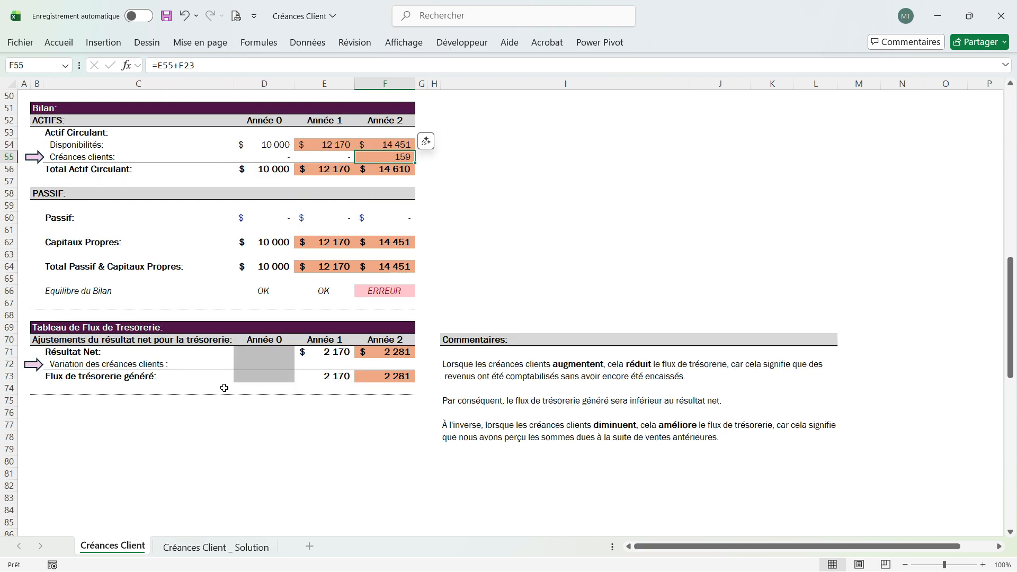
pyautogui.scroll(2, 323, 398)
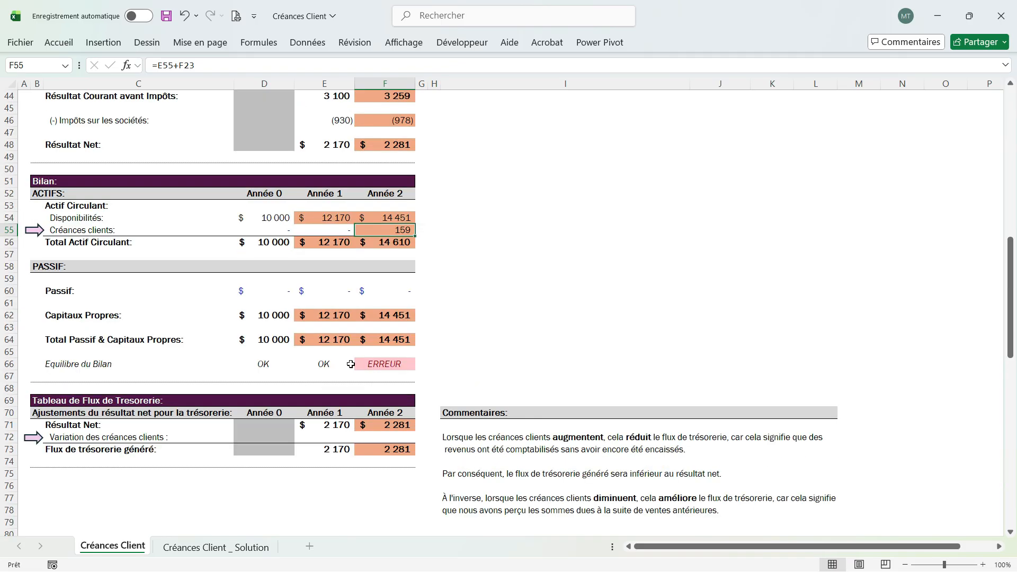
pyautogui.scroll(1, 339, 349)
pyautogui.scroll(12, 333, 335)
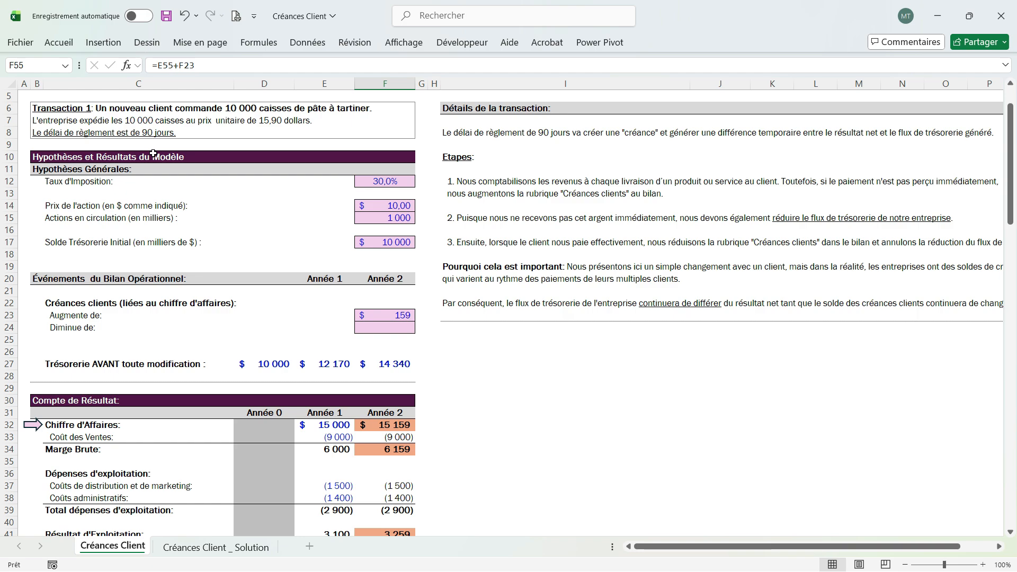
pyautogui.scroll(-7, 288, 396)
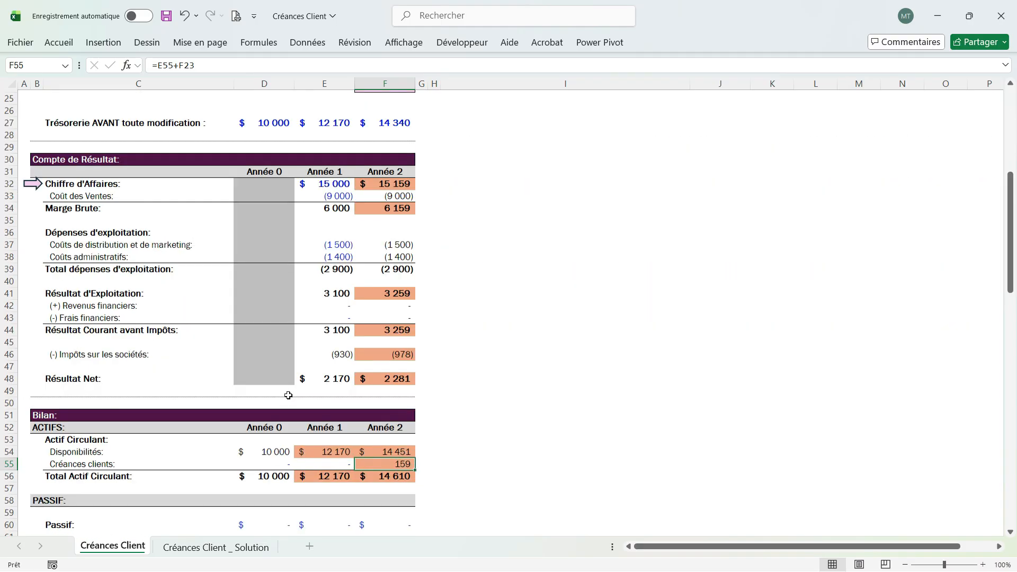
pyautogui.scroll(-5, 288, 396)
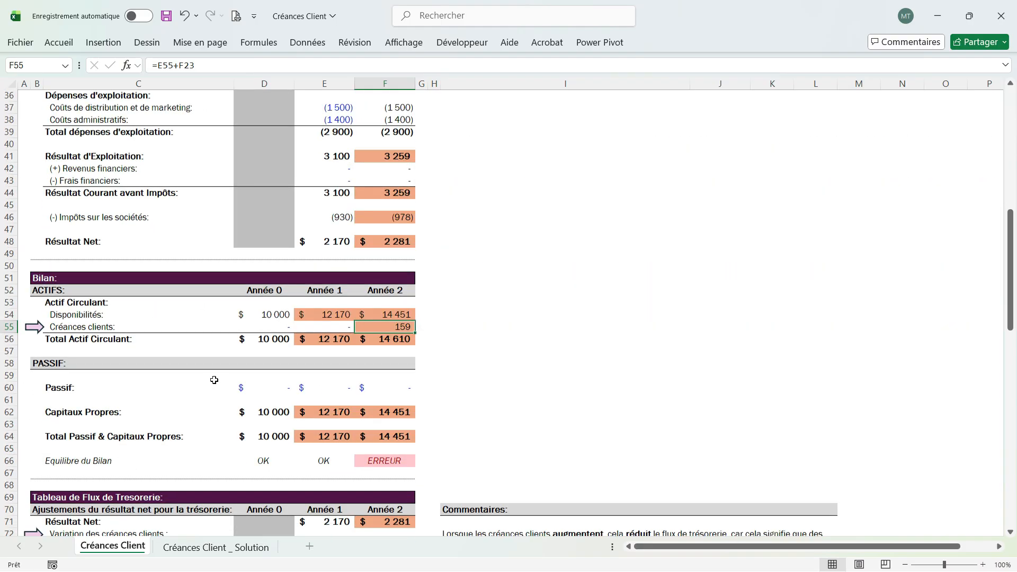
pyautogui.scroll(-4, 284, 320)
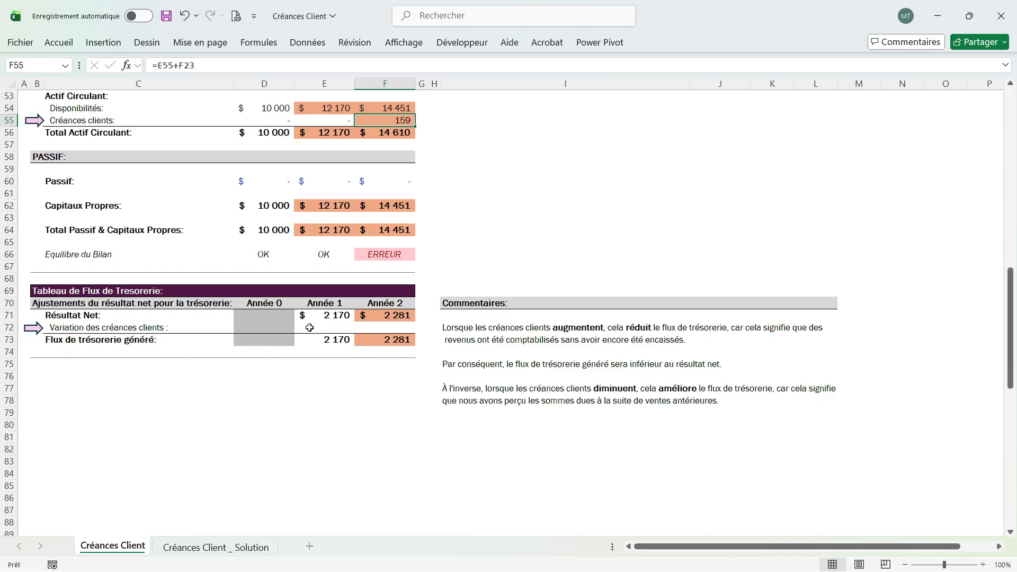
# - Enter the Année 1 Variation des créances clients in E72 as =D55-E55
pyautogui.click(338, 326)
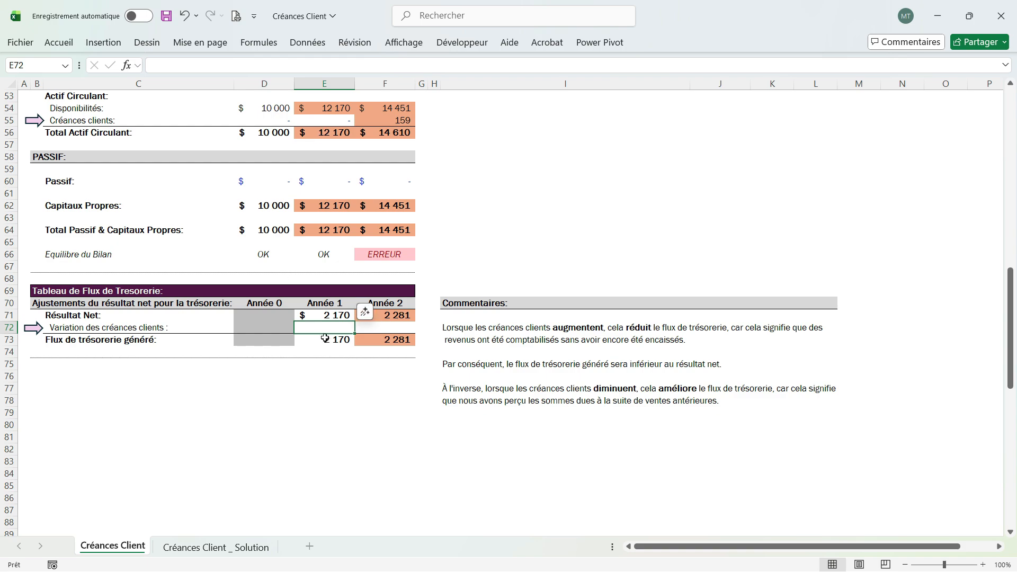
pyautogui.scroll(3, 323, 318)
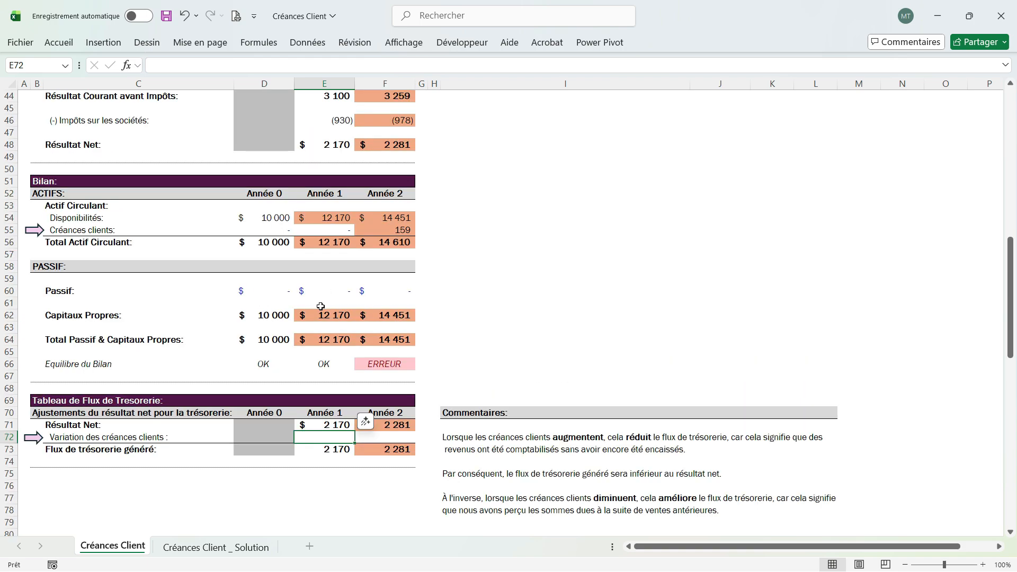
pyautogui.write('=')
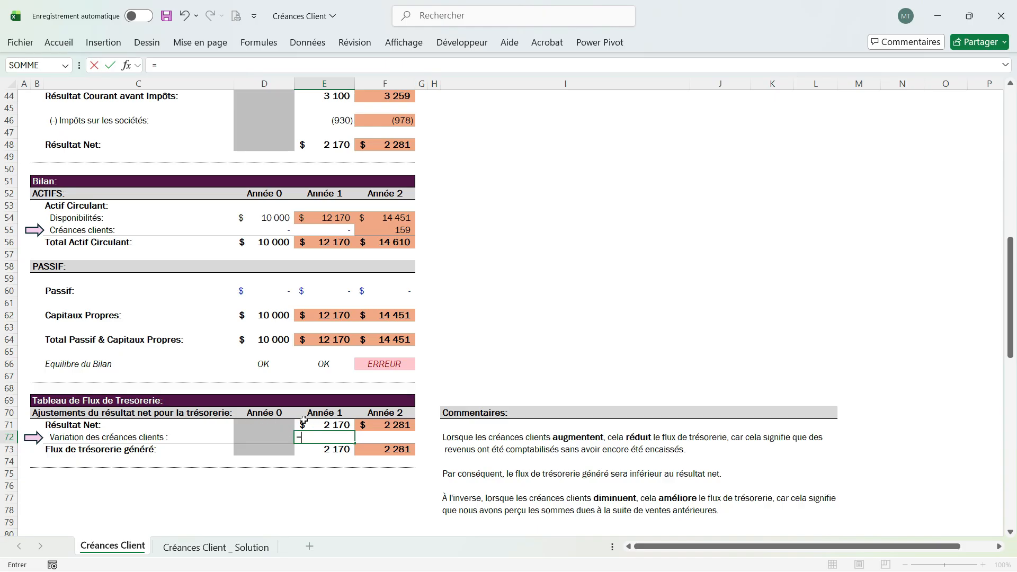
pyautogui.scroll(1, 266, 297)
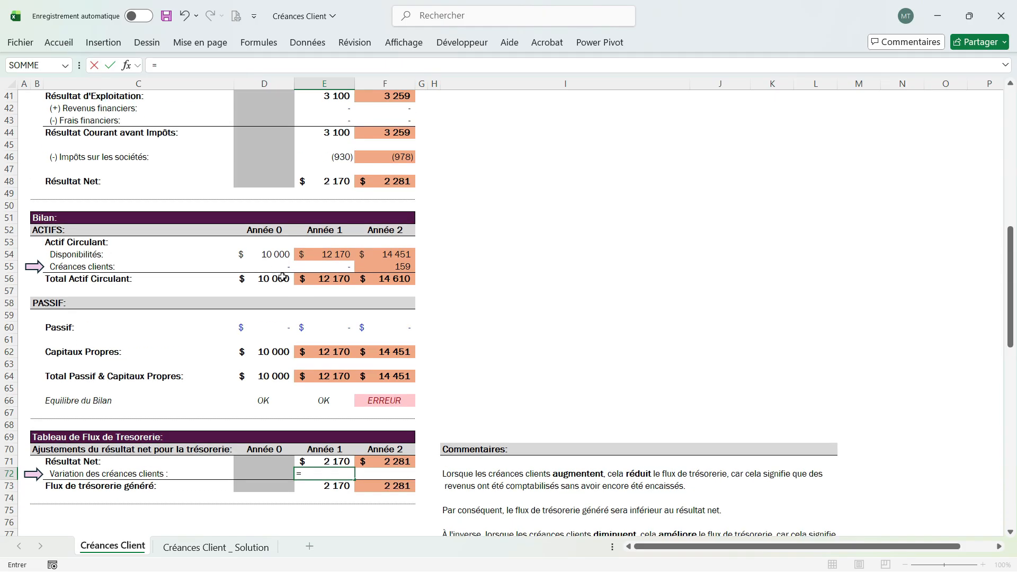
pyautogui.click(285, 266)
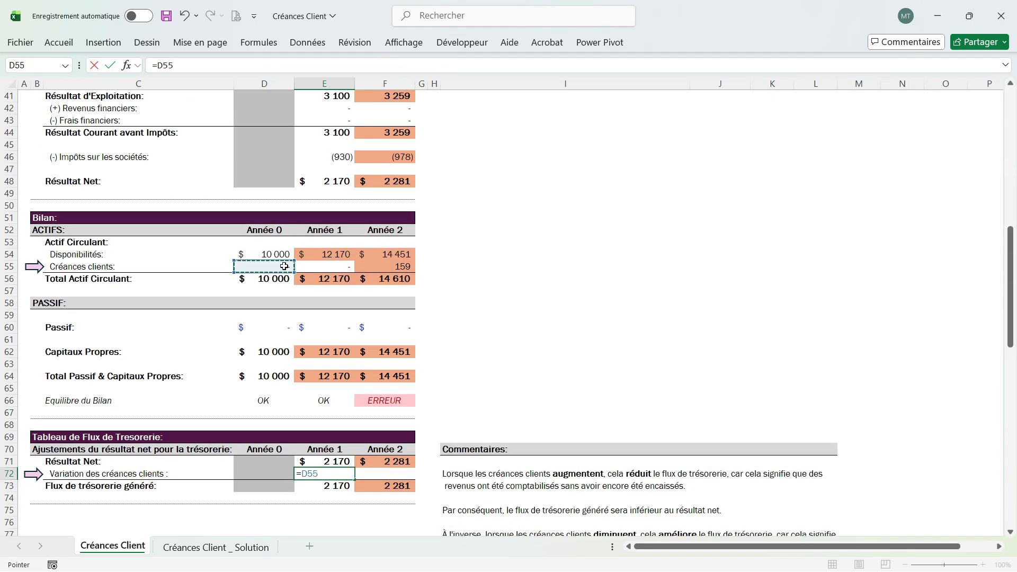
pyautogui.write('-')
pyautogui.click(330, 266)
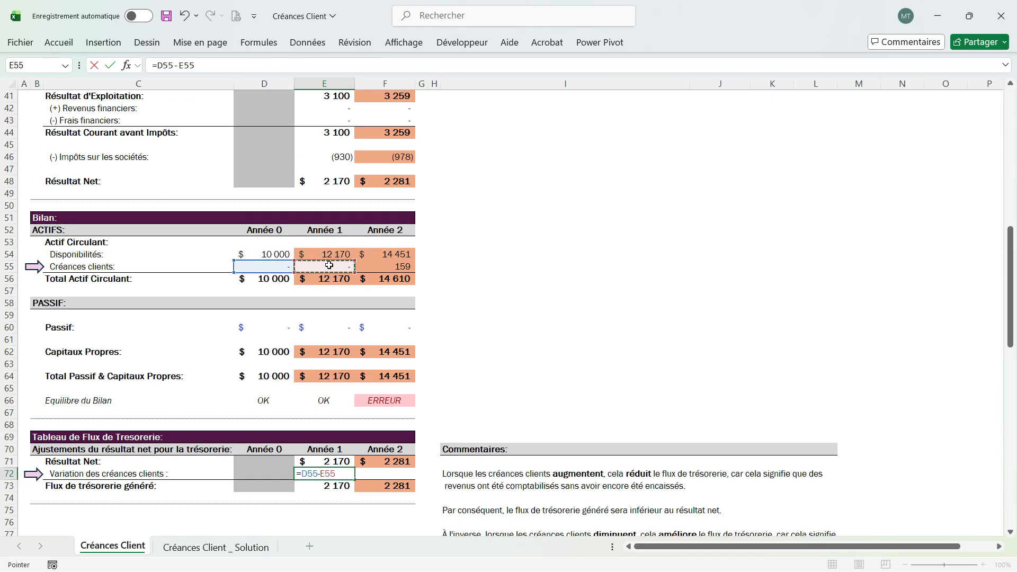
pyautogui.hotkey('ctrl', 'Return')
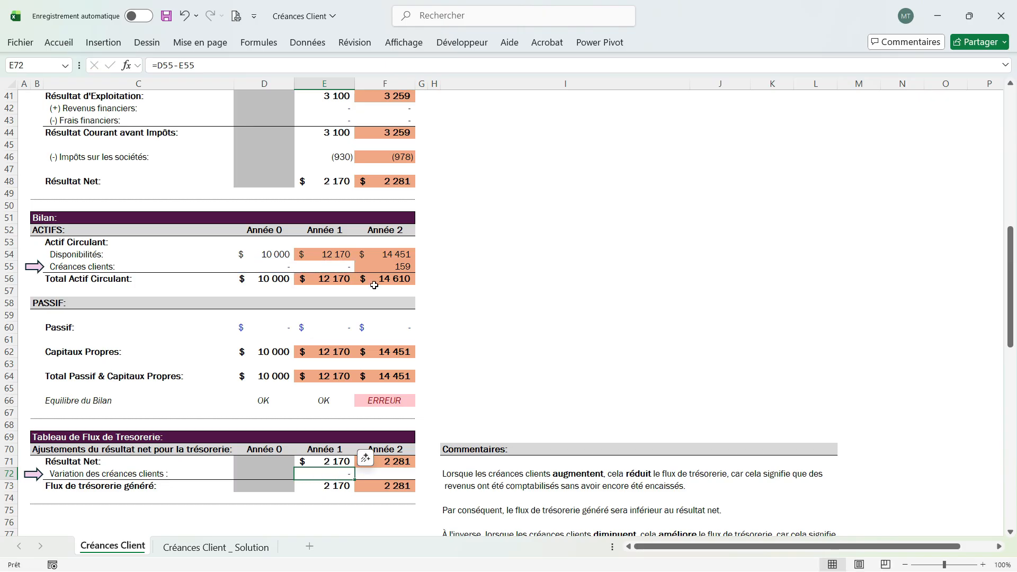
# - Enter the Année 2 Variation des créances clients in F72 as =E55-F55 and check the Résultat Net formula above it
pyautogui.click(390, 473)
pyautogui.write('=')
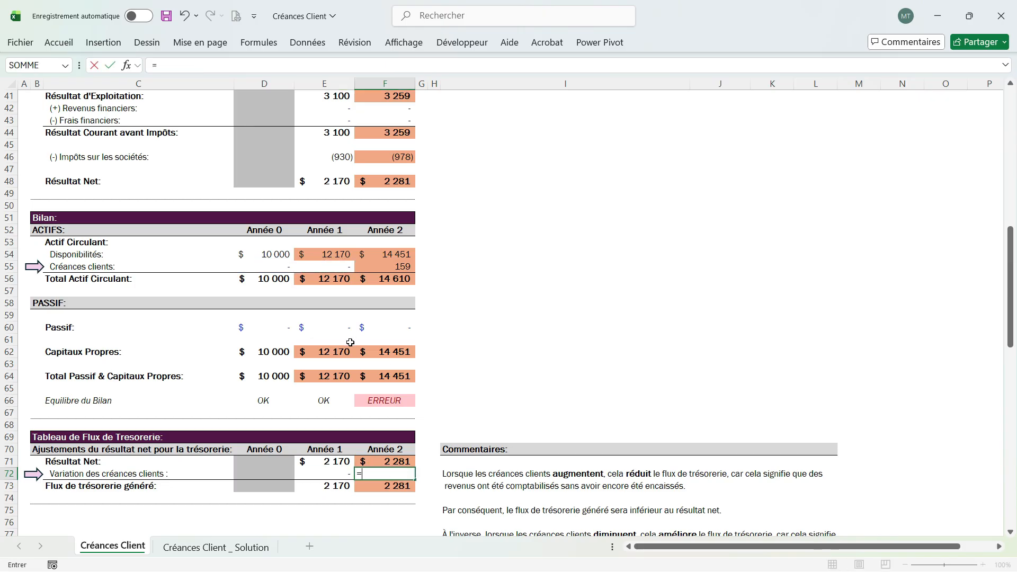
pyautogui.click(339, 267)
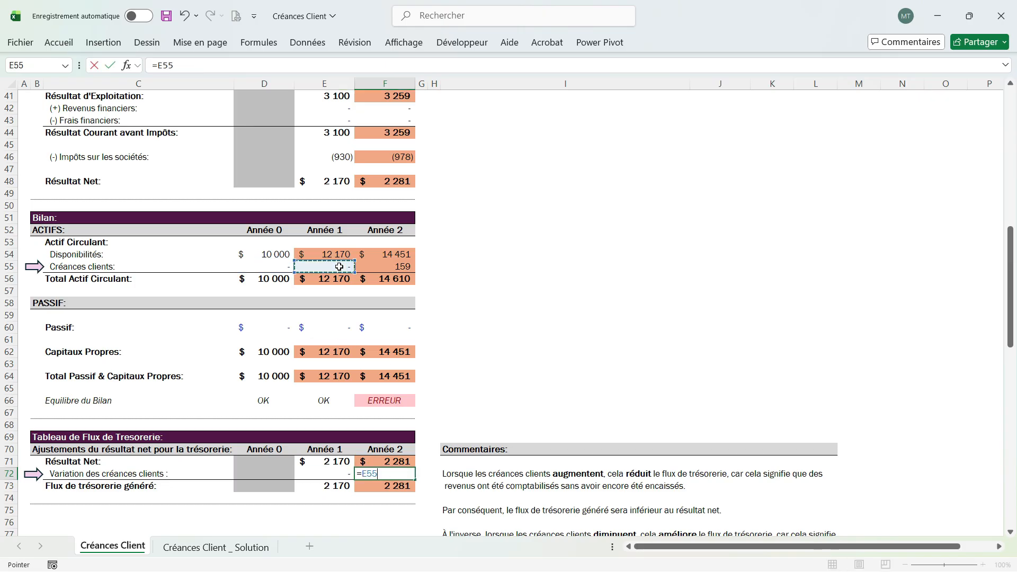
pyautogui.write('-')
pyautogui.click(376, 267)
pyautogui.hotkey('ctrl', 'Return')
pyautogui.scroll(-3, 379, 390)
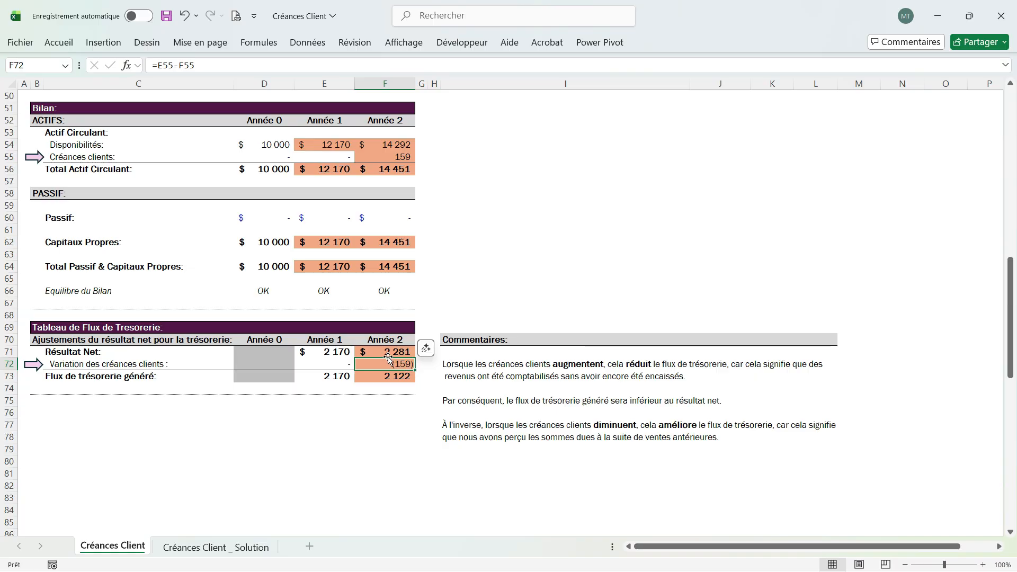
pyautogui.click(392, 354)
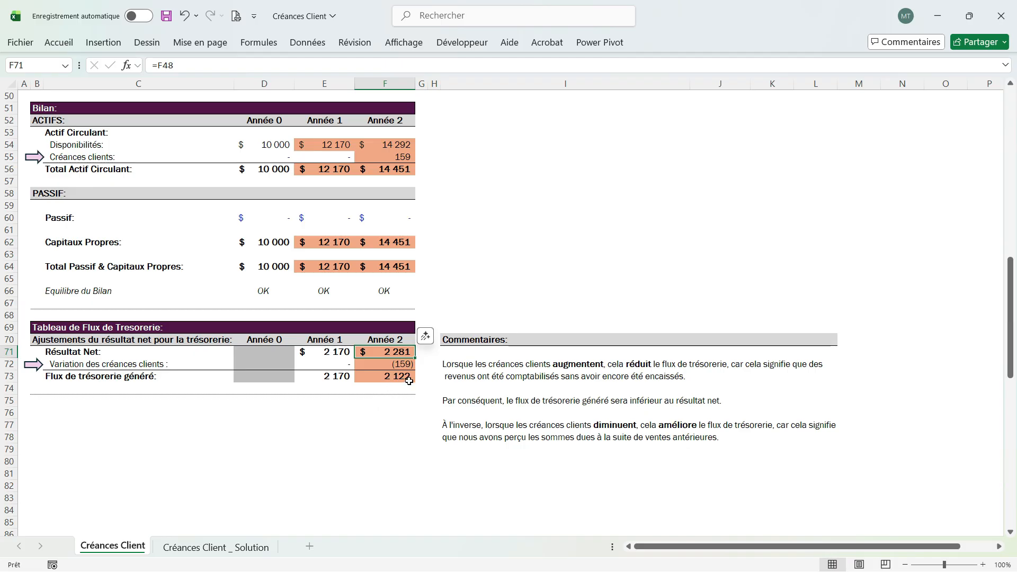
pyautogui.press('Down')
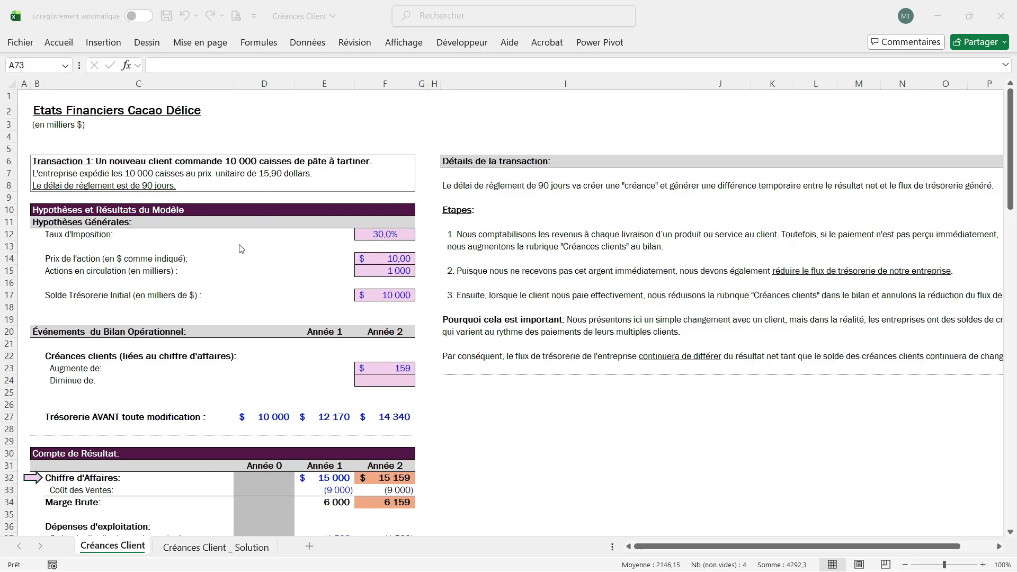
# - Set the Année 2 decrease in Créances clients in F24 equal to the increase with =F23
pyautogui.scroll(-9, 188, 227)
pyautogui.scroll(3, 122, 239)
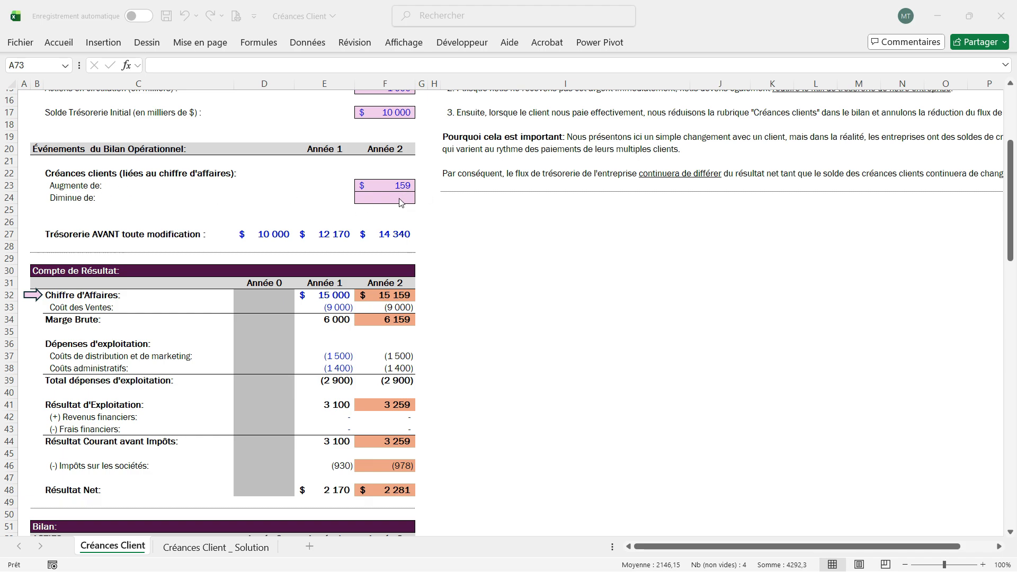
pyautogui.click(380, 199)
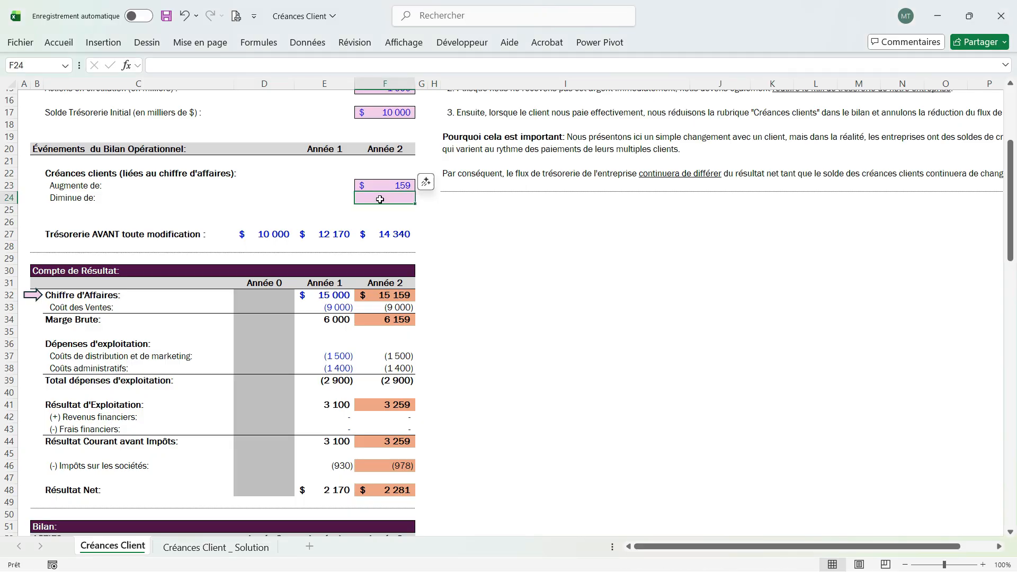
pyautogui.write('=')
pyautogui.press('Up')
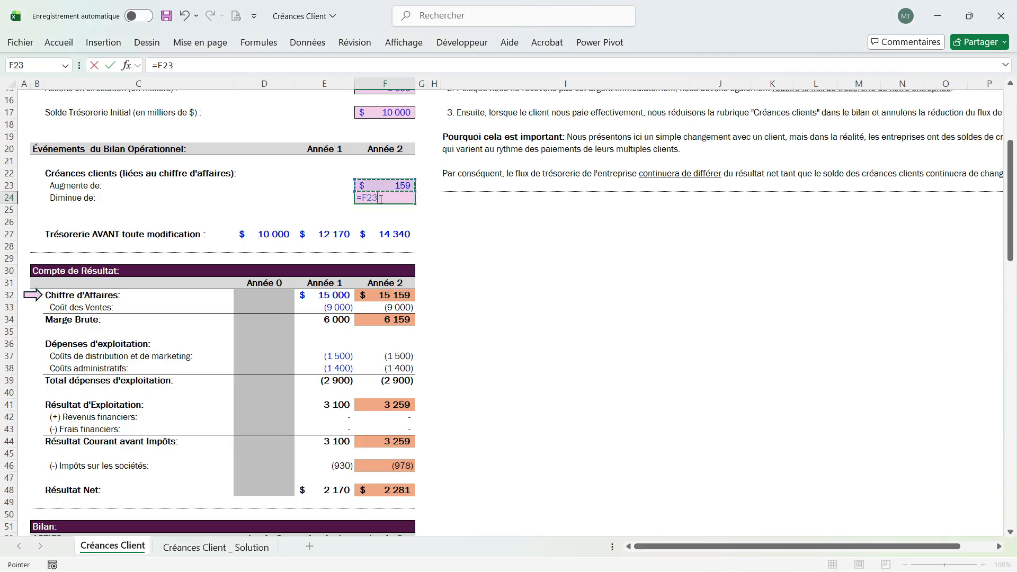
pyautogui.hotkey('ctrl', 'Return')
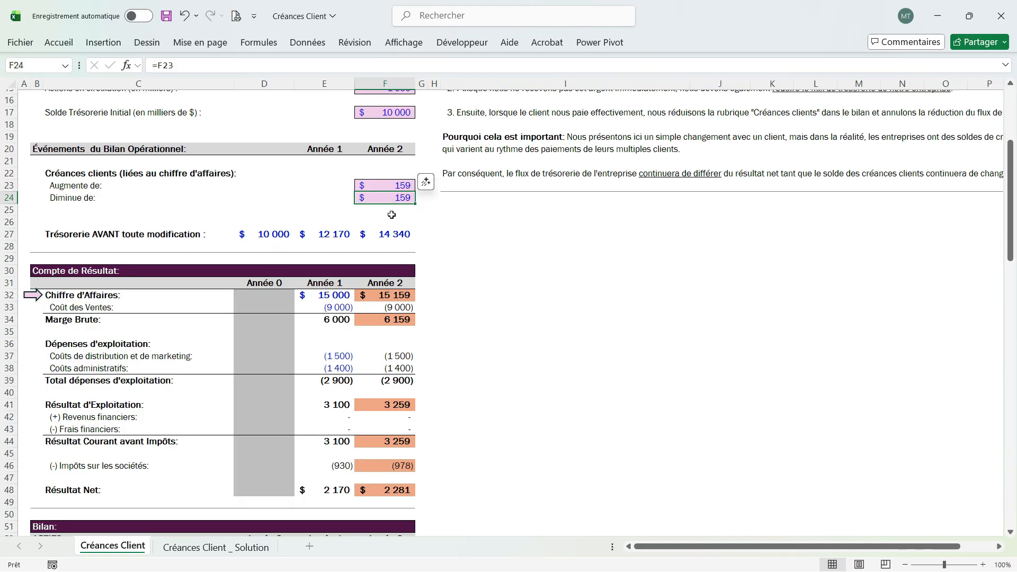
pyautogui.scroll(-1, 392, 214)
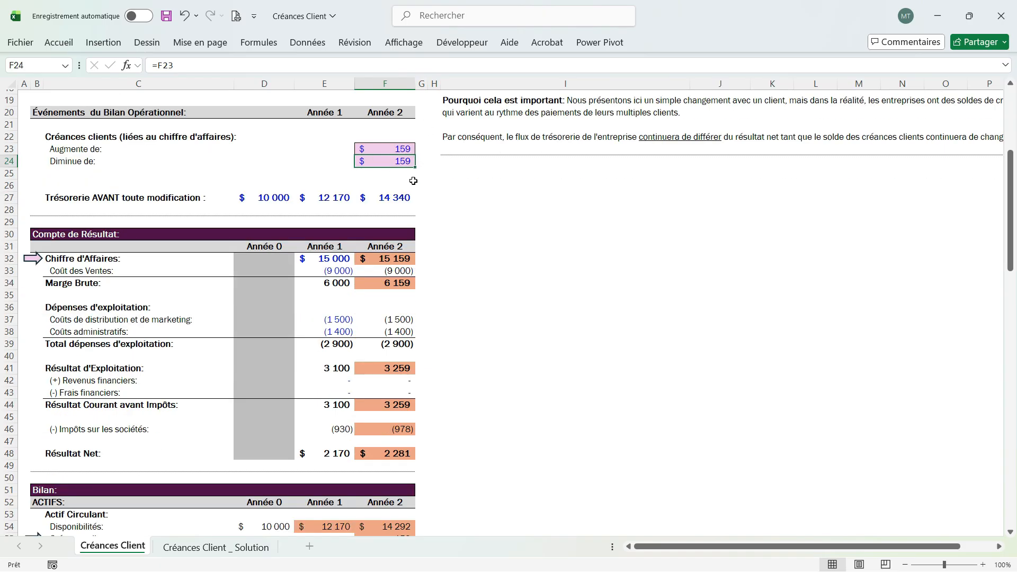
pyautogui.scroll(-2, 414, 180)
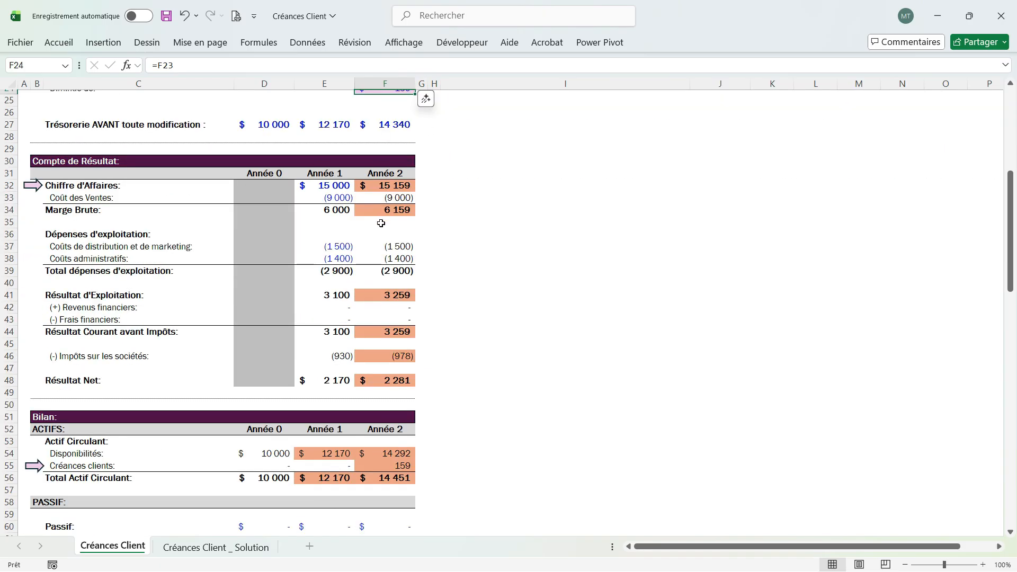
# - Extend the Année 2 Créances clients formula in F55 to subtract the decrease, as =E55+F23-F24
pyautogui.scroll(1, 381, 223)
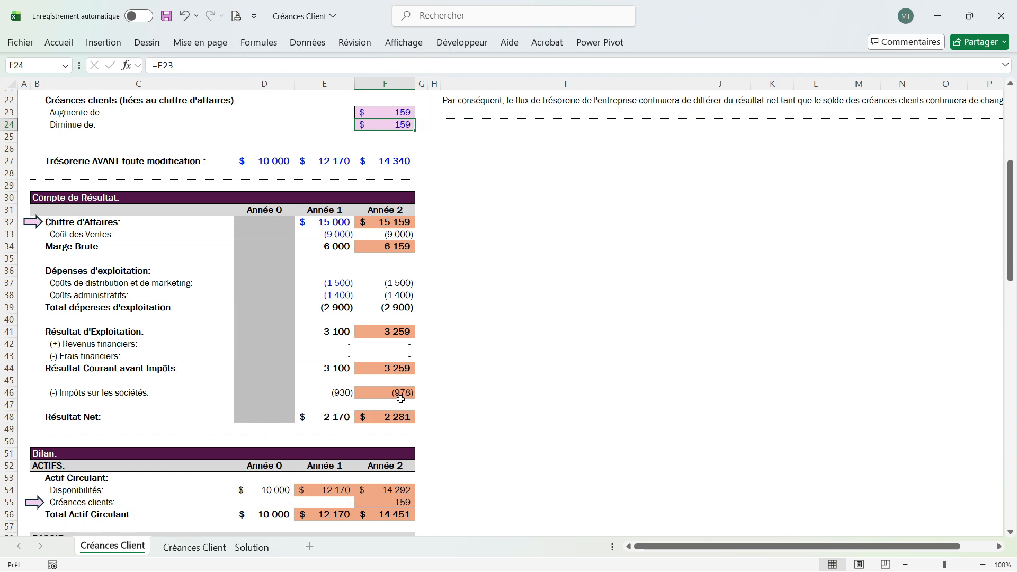
pyautogui.scroll(-6, 422, 321)
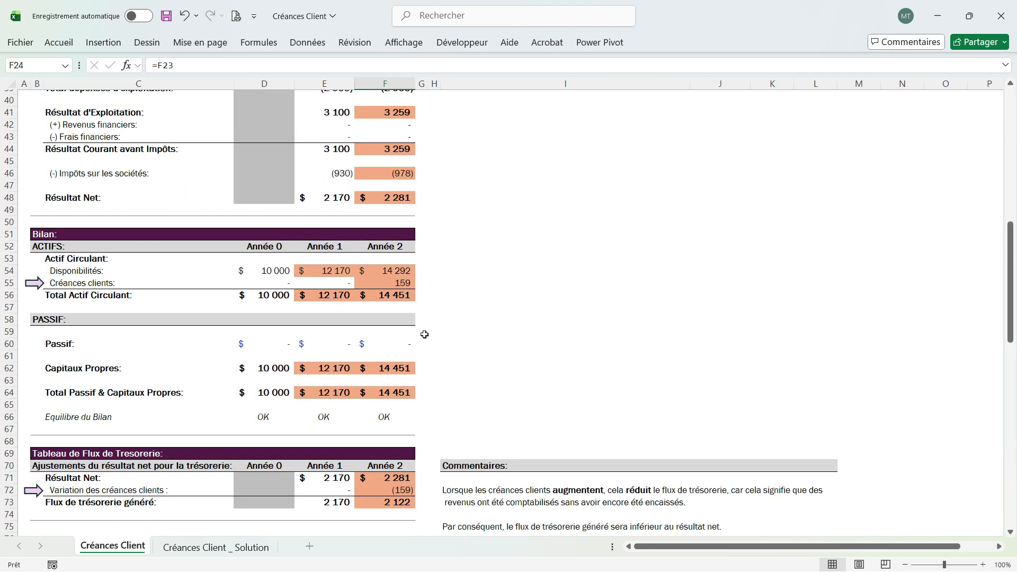
pyautogui.scroll(-1, 424, 334)
pyautogui.click(388, 248)
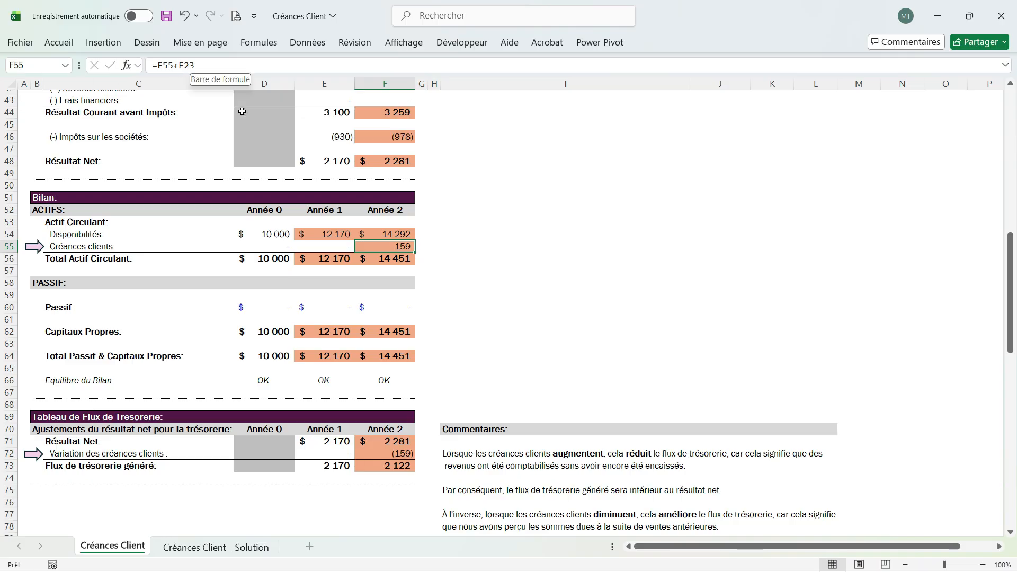
pyautogui.click(237, 64)
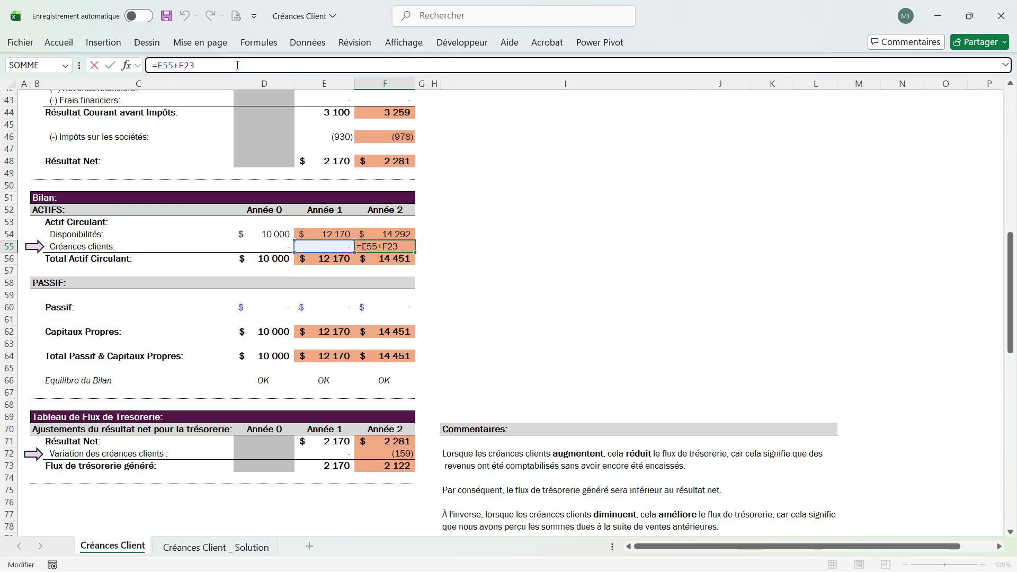
pyautogui.scroll(6, 397, 211)
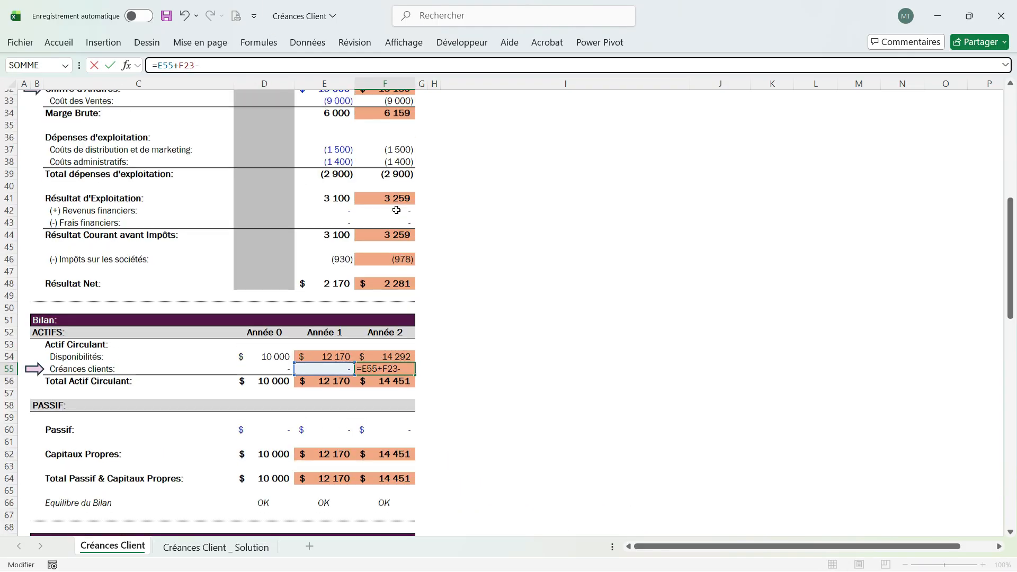
pyautogui.scroll(2, 397, 211)
pyautogui.click(395, 162)
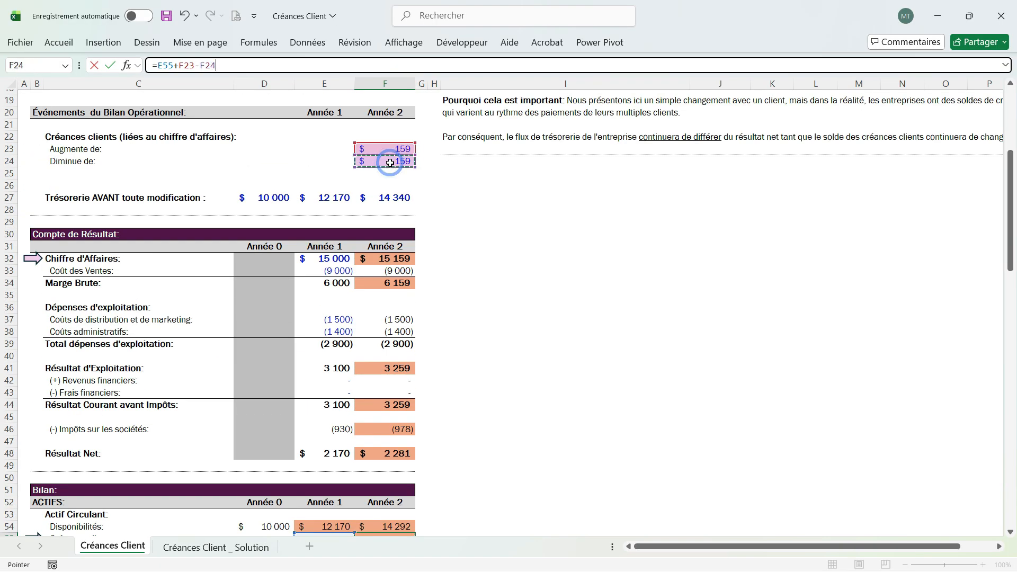
pyautogui.press('Return')
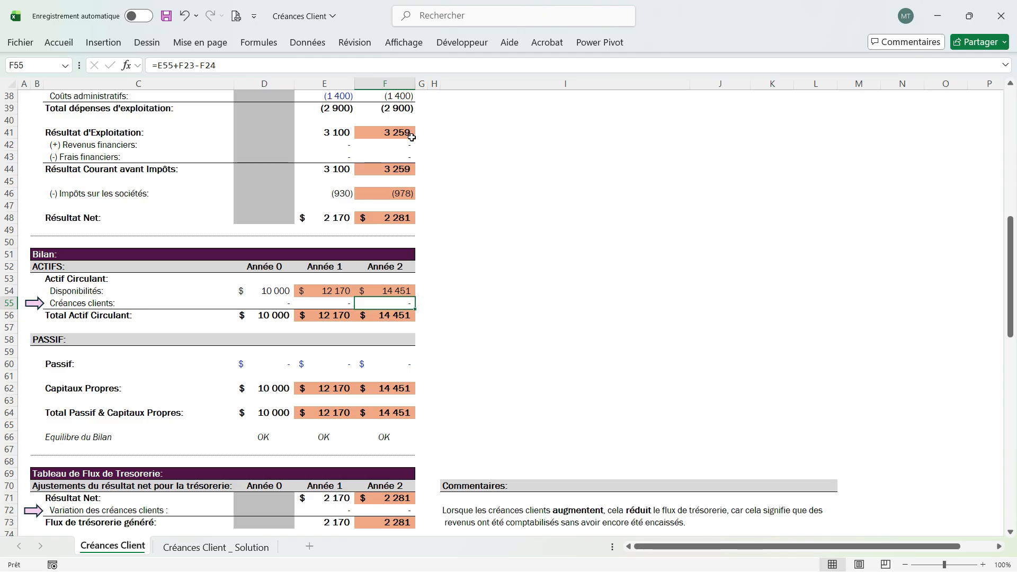
# - Check the Année 2 Résultat Net, Variation des créances clients and Flux de trésorerie généré formulas in F71:F73 of the cash flow statement
pyautogui.scroll(-6, 408, 149)
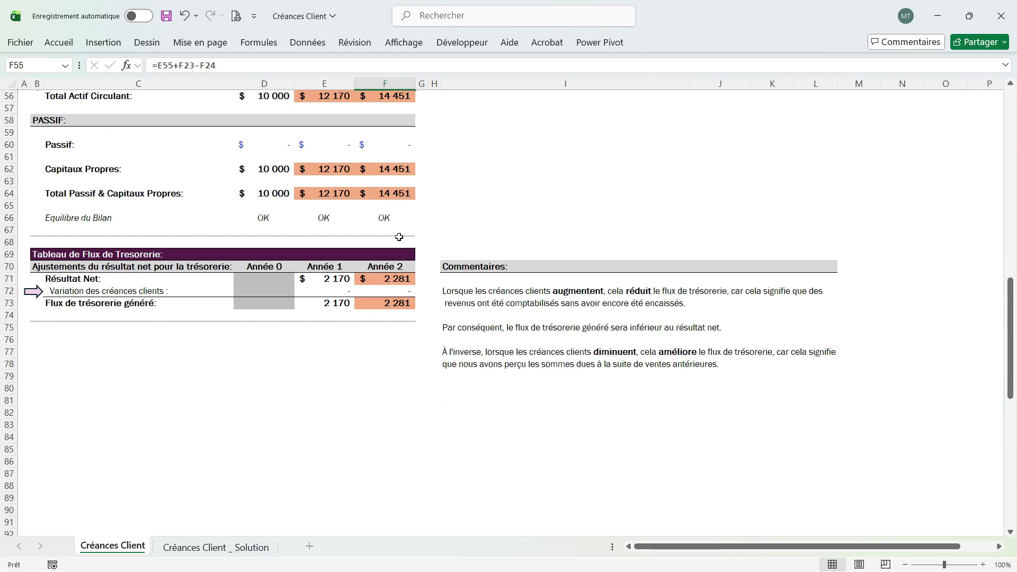
pyautogui.click(398, 292)
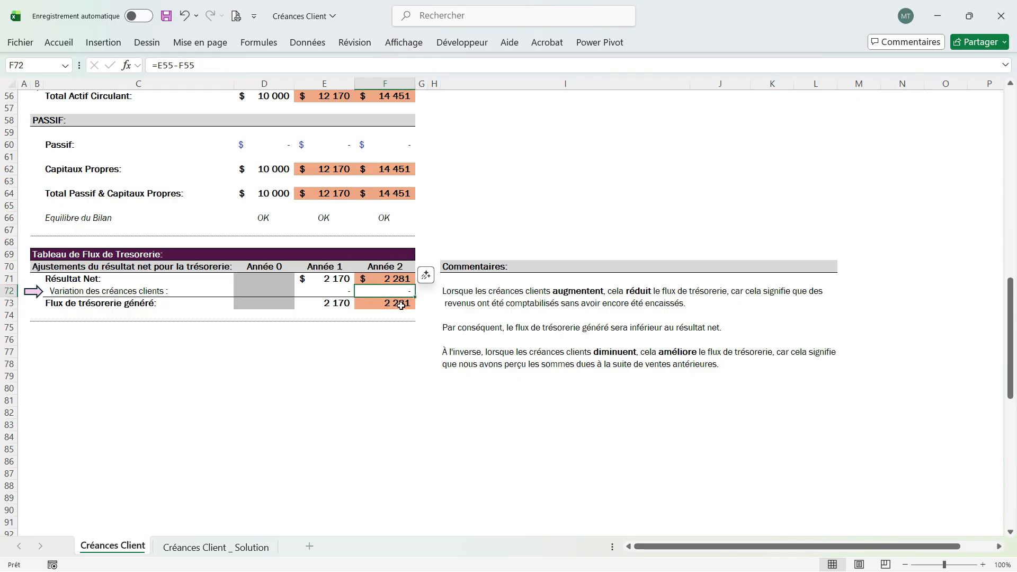
pyautogui.click(394, 279)
pyautogui.click(388, 304)
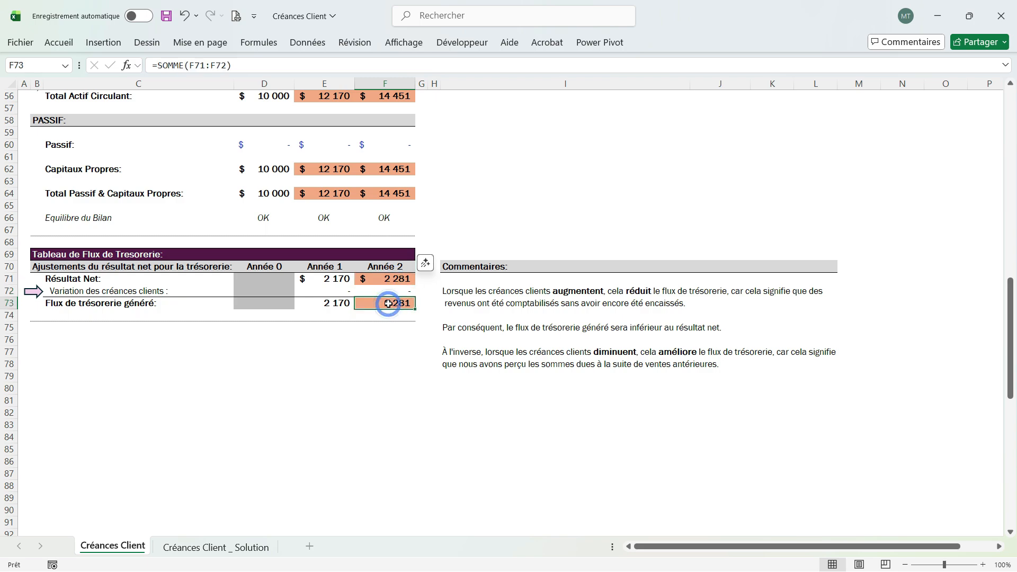
pyautogui.click(404, 278)
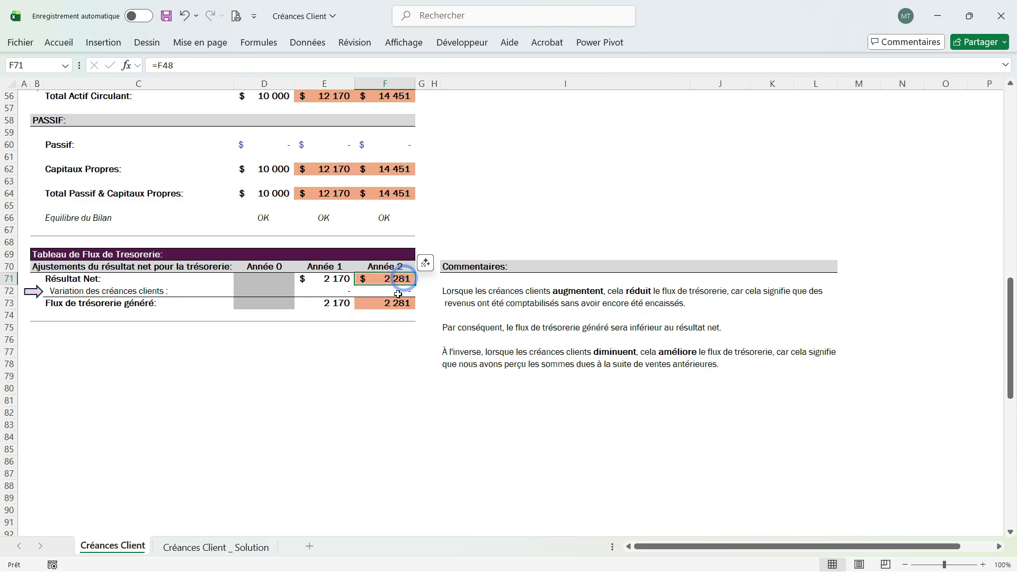
pyautogui.click(399, 303)
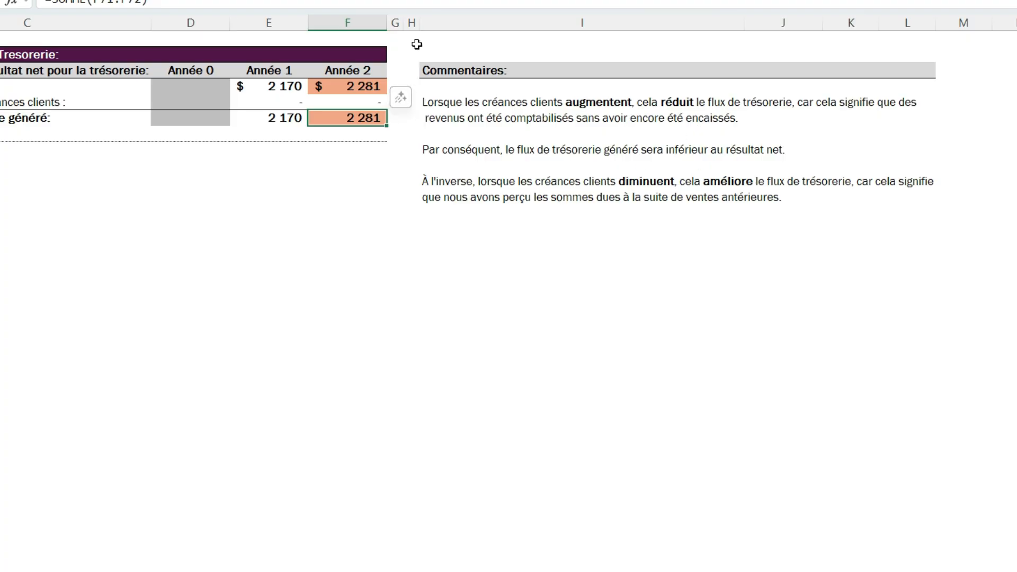
# - Check the Créances clients increase formula in F23 and clear the Année 2 decrease in F24
pyautogui.scroll(20, 407, 208)
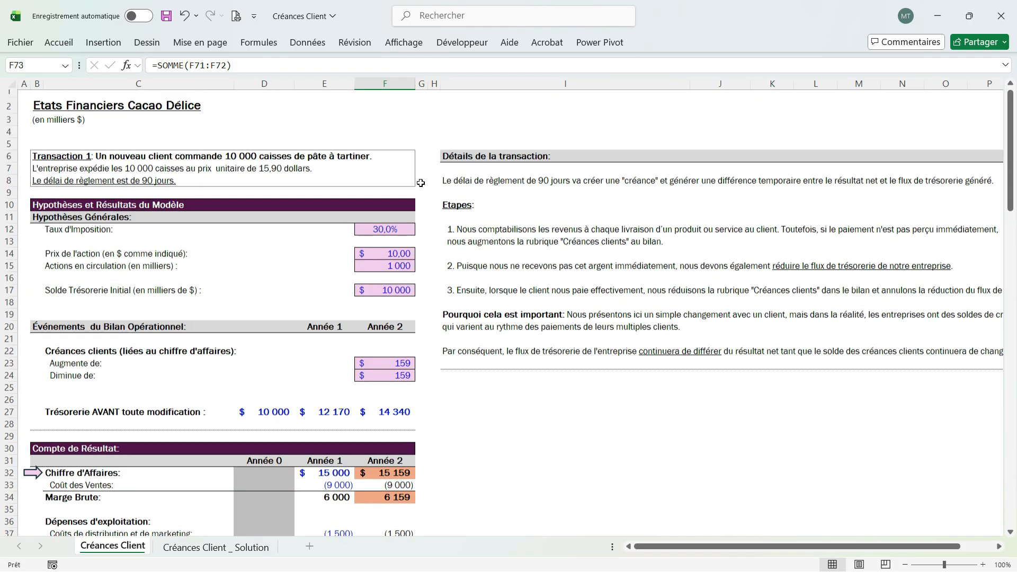
pyautogui.scroll(-4, 367, 219)
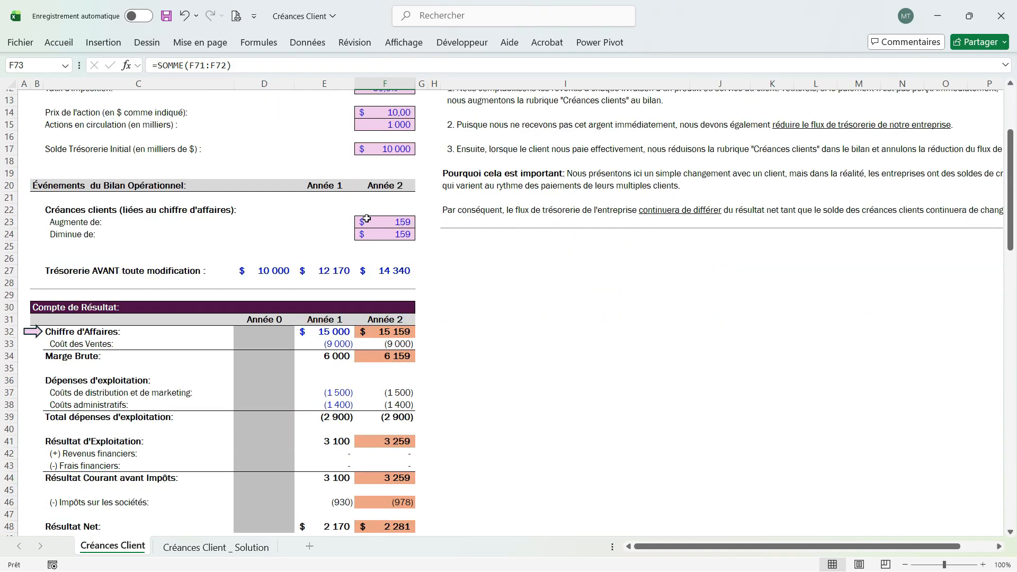
pyautogui.click(377, 223)
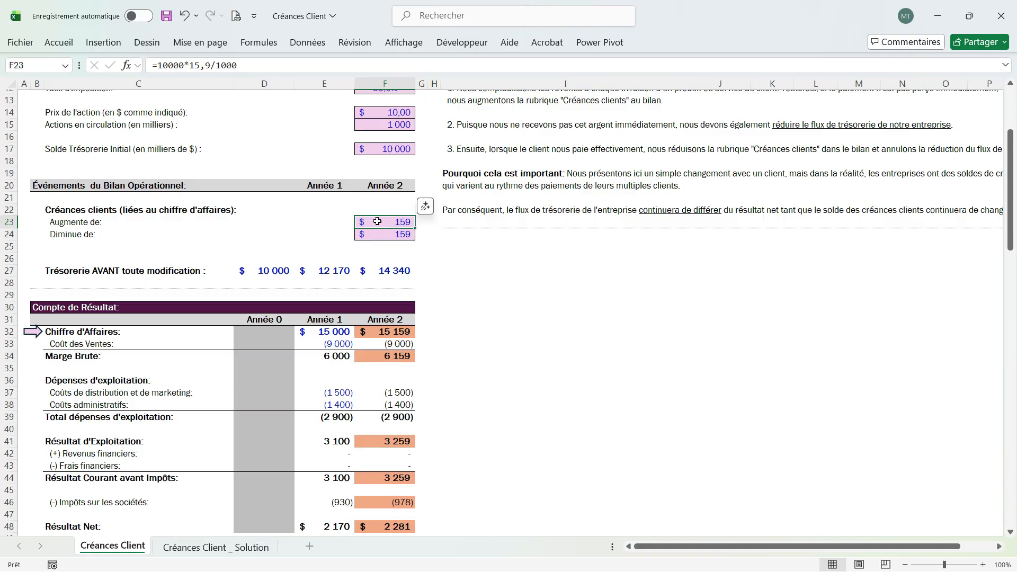
pyautogui.scroll(-3, 382, 222)
pyautogui.click(390, 122)
pyautogui.press('Delete')
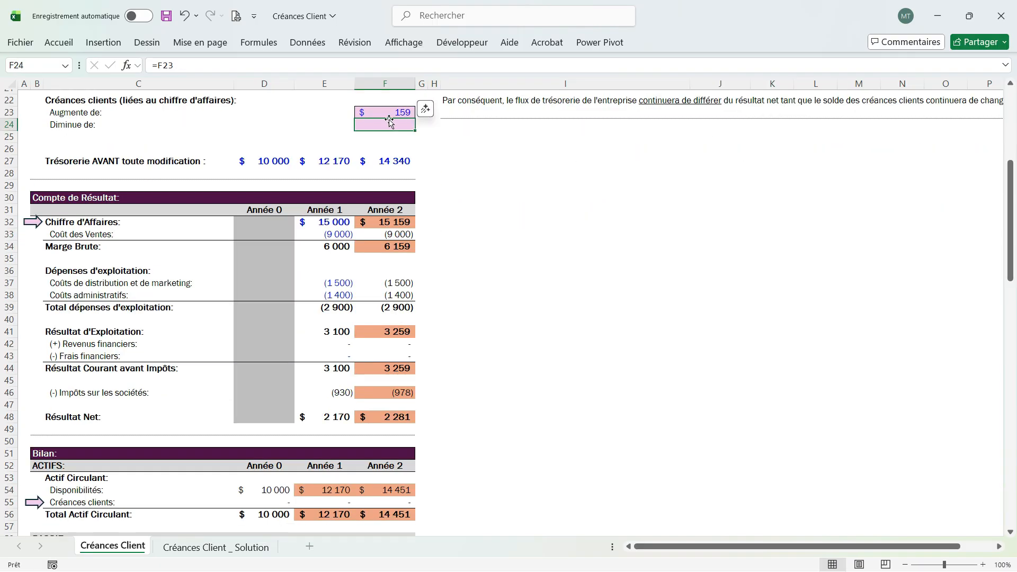
# - Examine how the uncollected receivable affects Créances clients in the balance sheet, then compare Résultat Net with Flux de trésorerie généré
pyautogui.scroll(-6, 403, 174)
pyautogui.scroll(3, 417, 228)
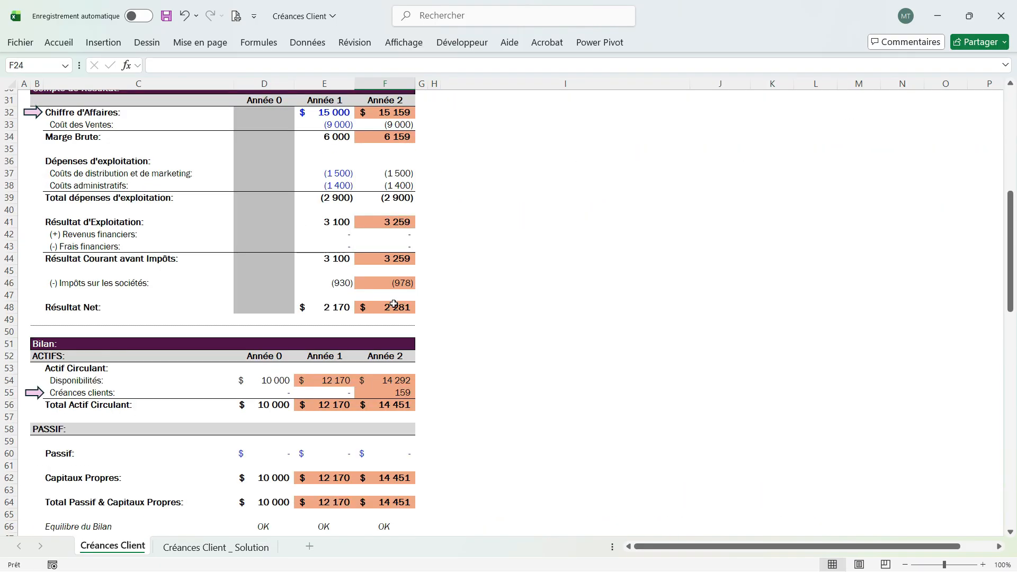
pyautogui.scroll(-2, 430, 311)
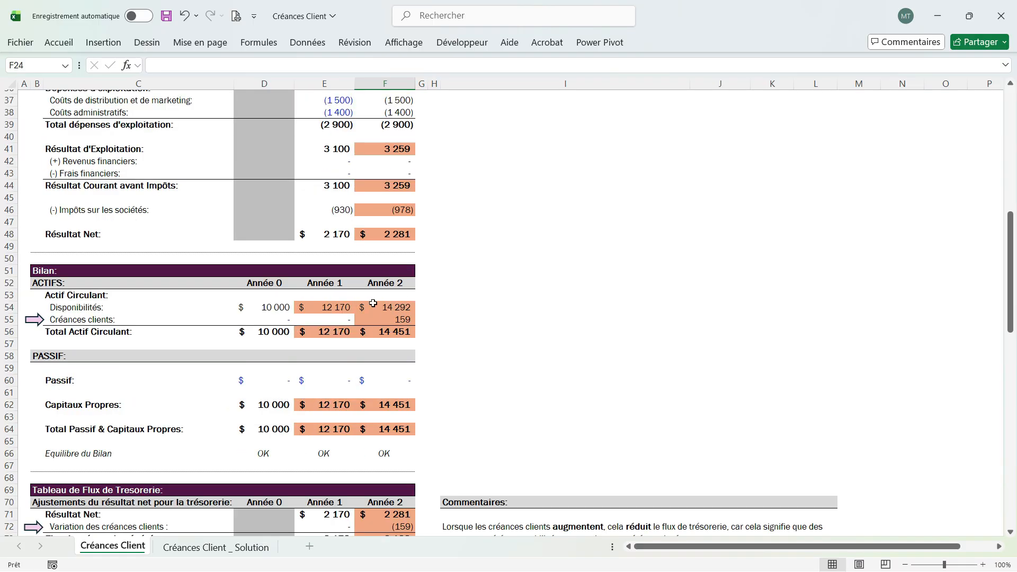
pyautogui.click(365, 321)
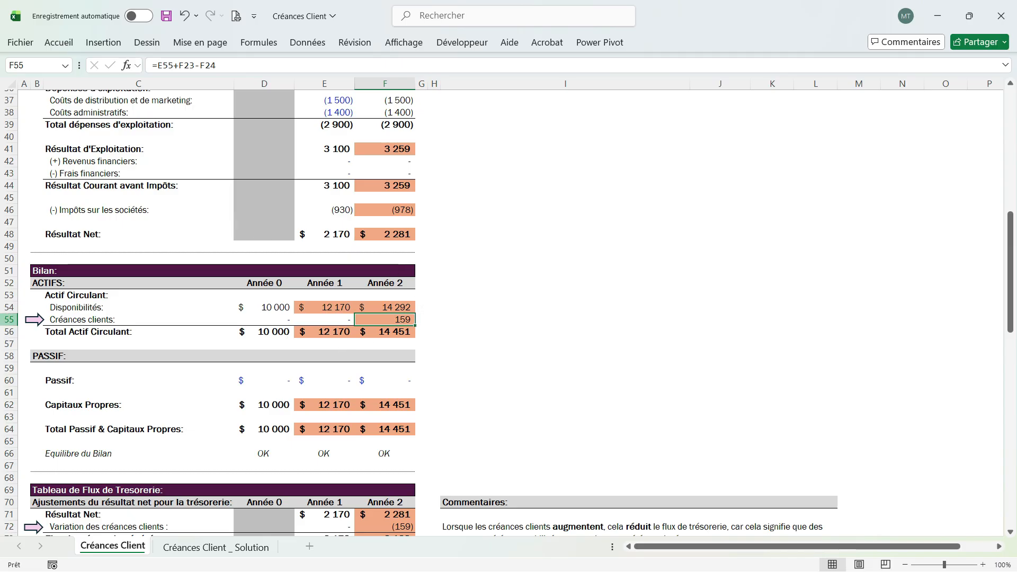
pyautogui.scroll(-4, 426, 304)
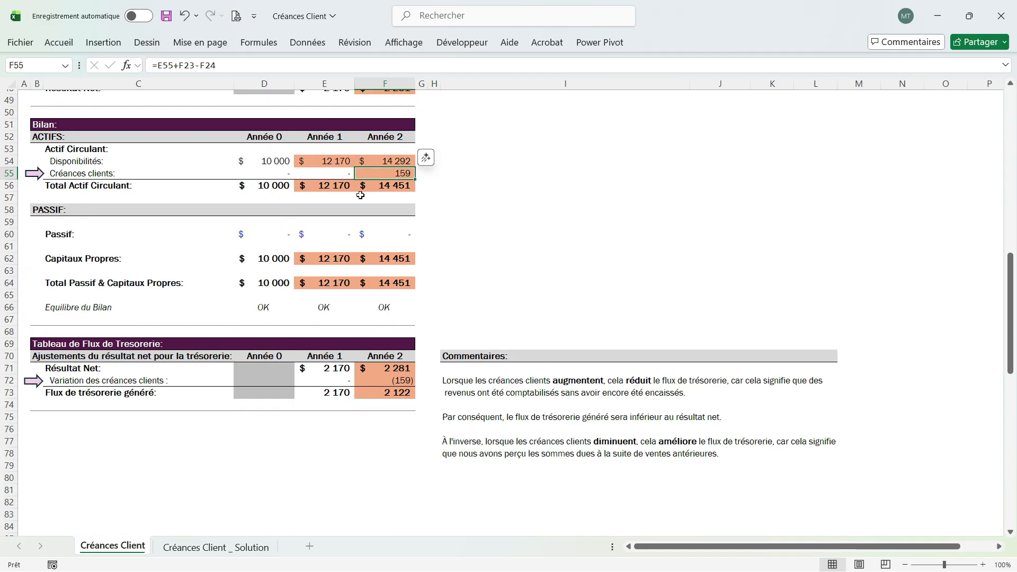
pyautogui.scroll(-2, 365, 189)
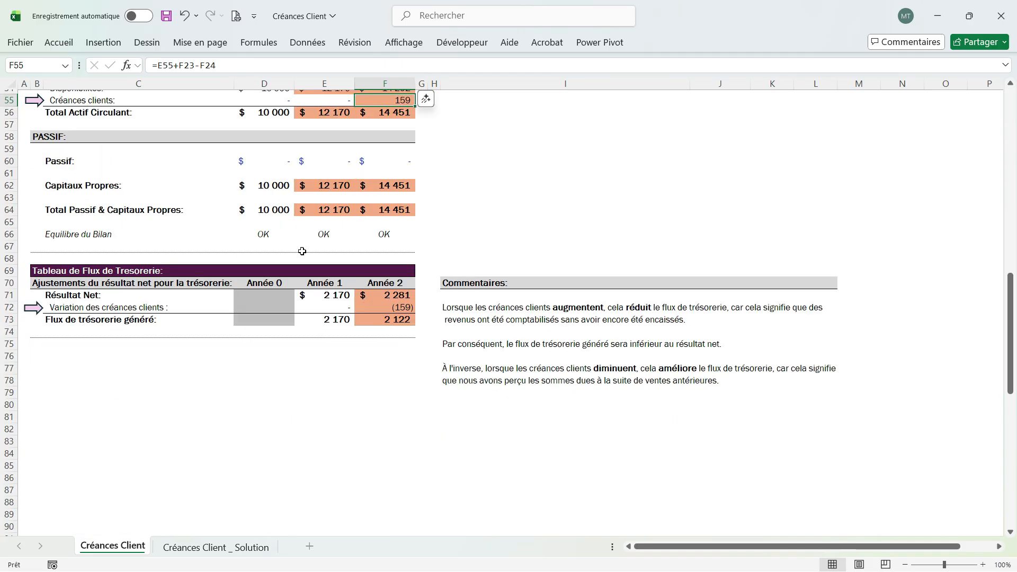
pyautogui.click(400, 308)
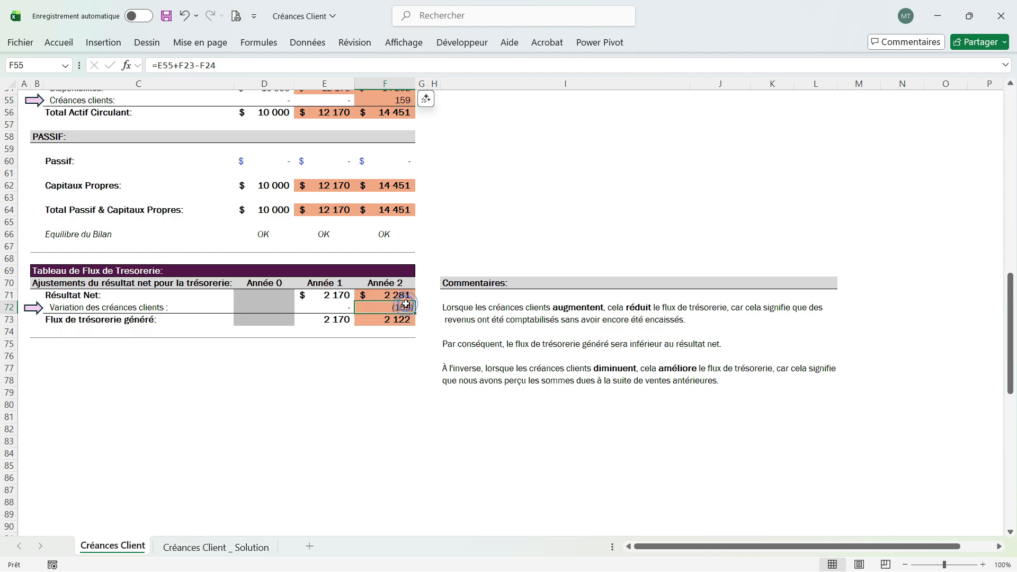
pyautogui.scroll(-1, 428, 265)
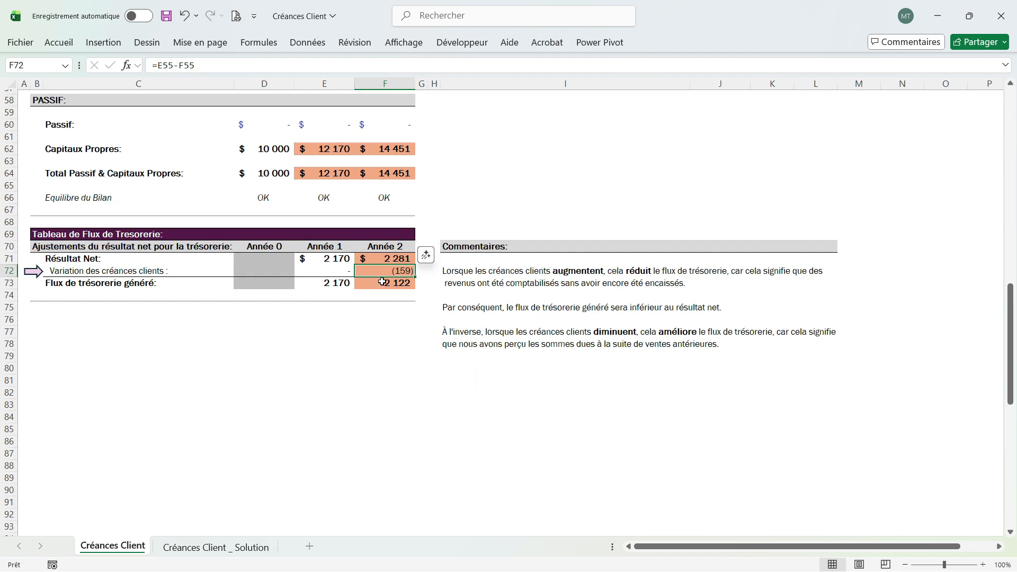
pyautogui.click(4, 258)
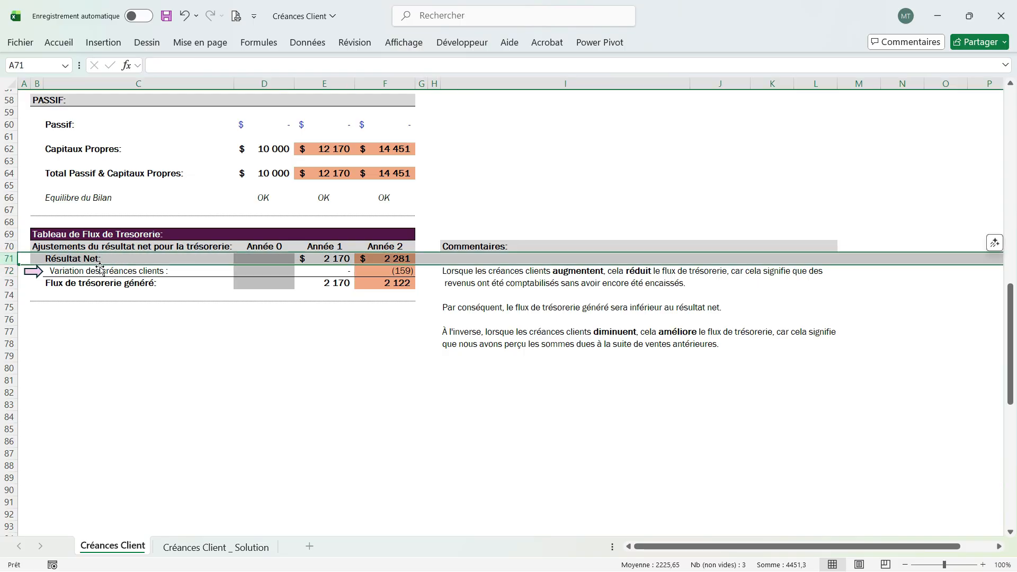
pyautogui.click(10, 283)
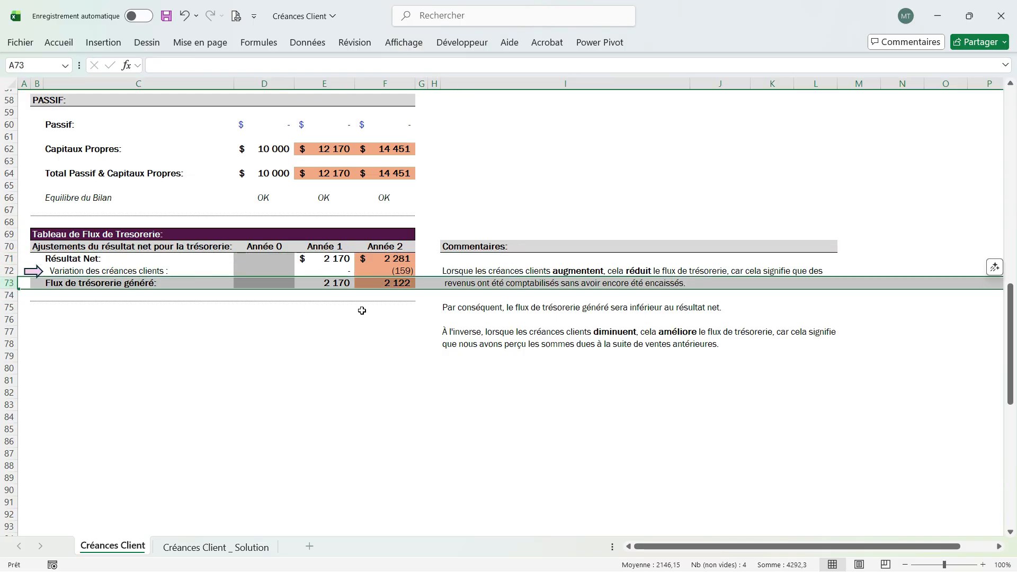
# - Enter =F23 in F24 to record the Année 2 decrease in Créances clients
pyautogui.scroll(9, 404, 366)
pyautogui.scroll(4, 404, 366)
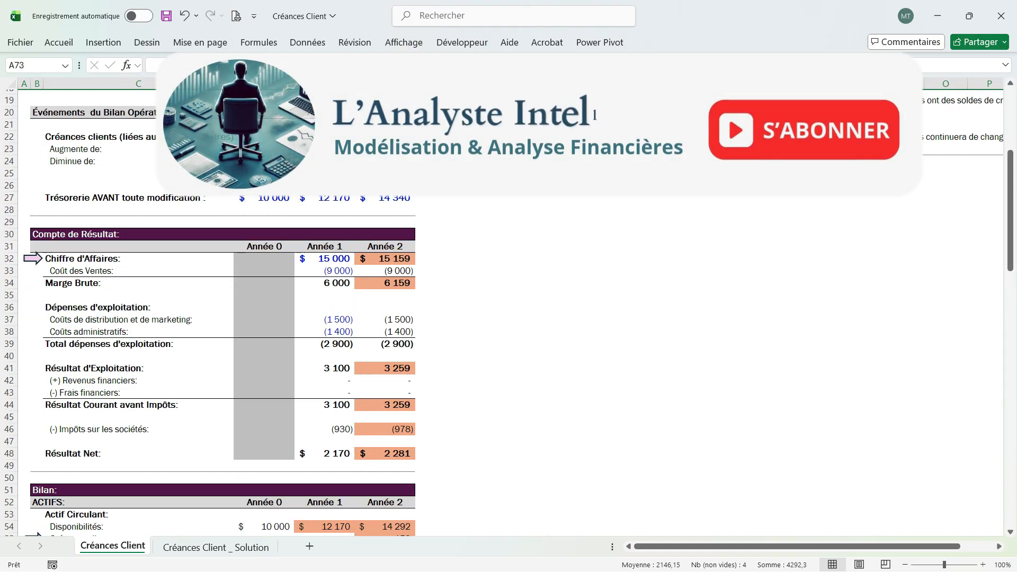
pyautogui.click(386, 161)
pyautogui.write('=')
pyautogui.press('Up')
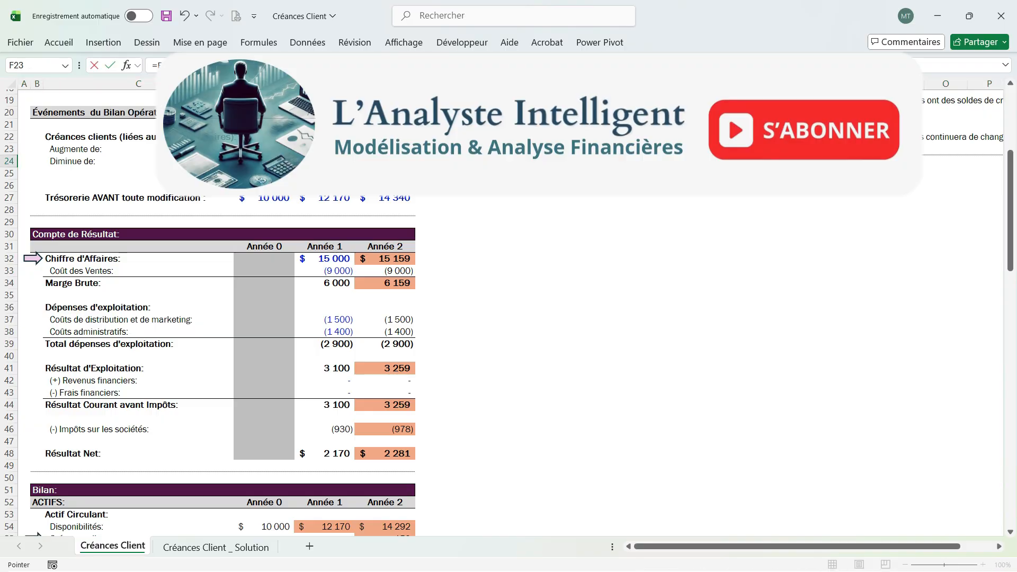
pyautogui.hotkey('ctrl', 'Return')
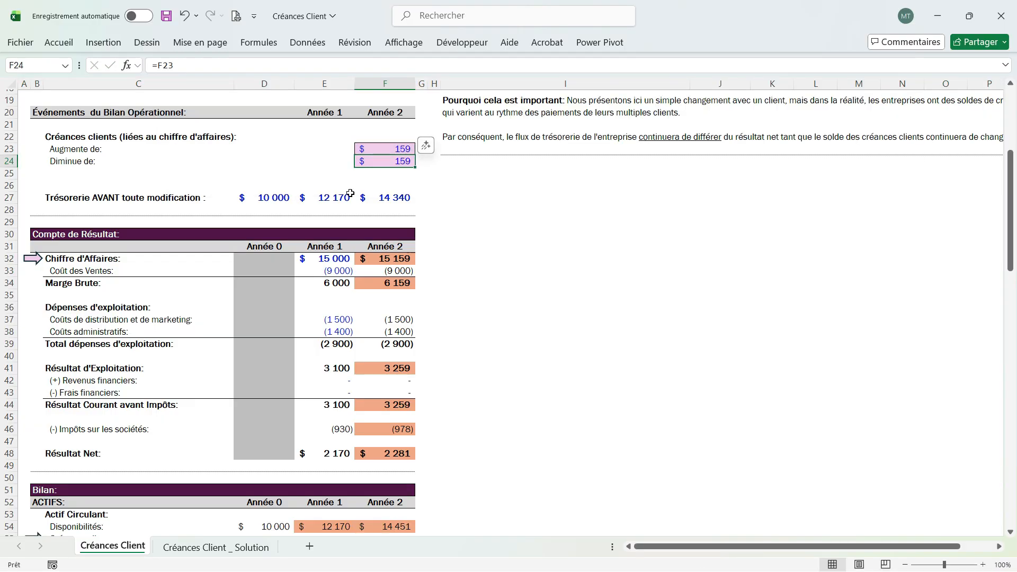
# - Examine the collected receivable's effect on Année 2 Créances clients in F55 and Variation des créances clients in F72
pyautogui.scroll(-8, 349, 246)
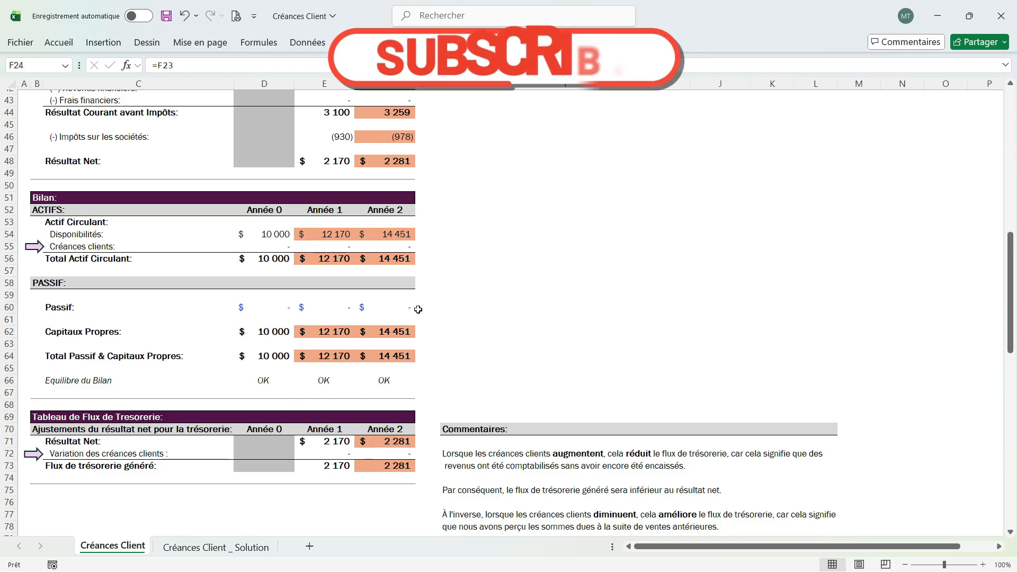
pyautogui.click(379, 247)
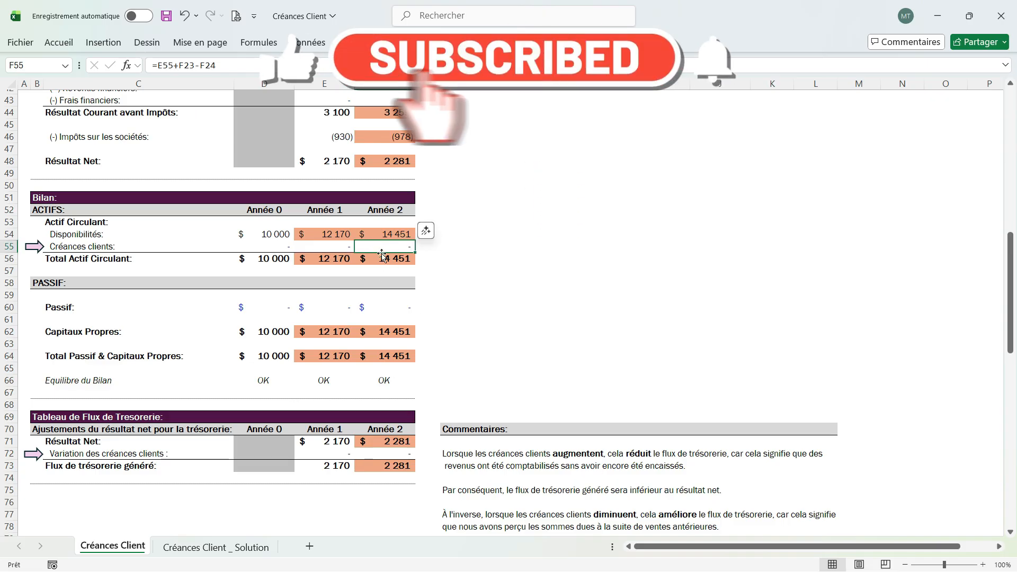
pyautogui.scroll(7, 450, 278)
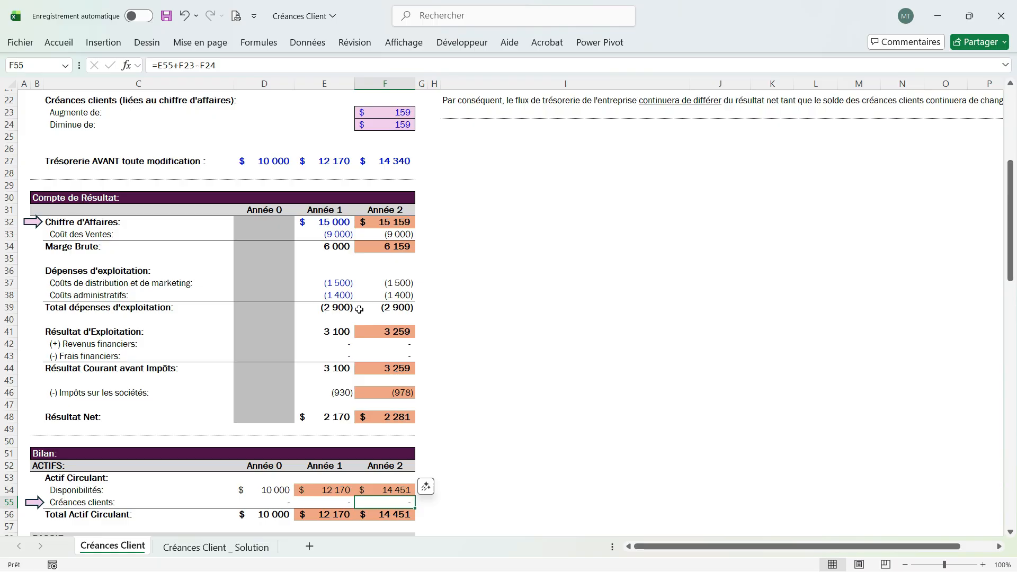
pyautogui.scroll(-8, 359, 310)
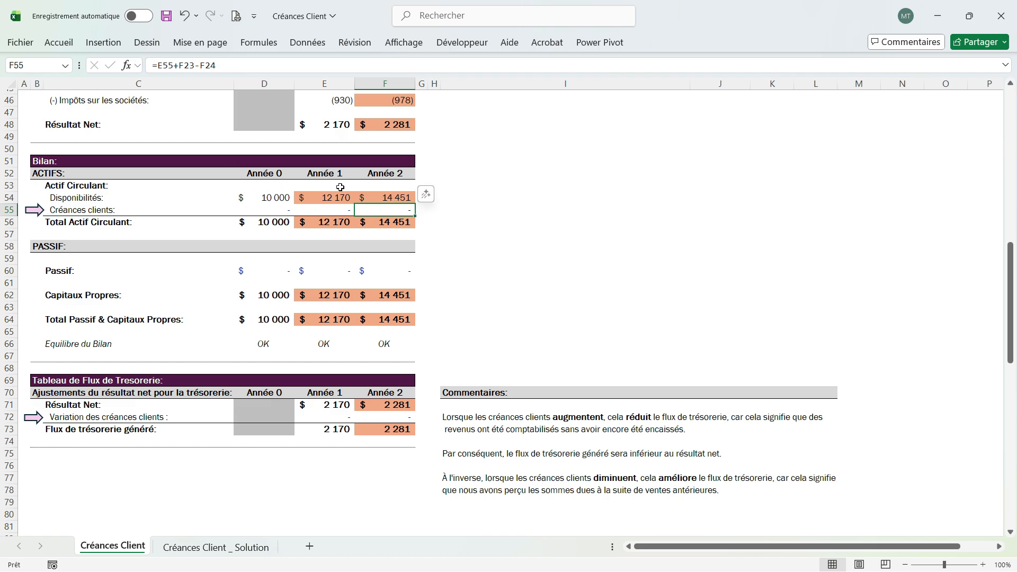
pyautogui.scroll(-1, 371, 201)
pyautogui.scroll(-4, 381, 206)
pyautogui.click(397, 268)
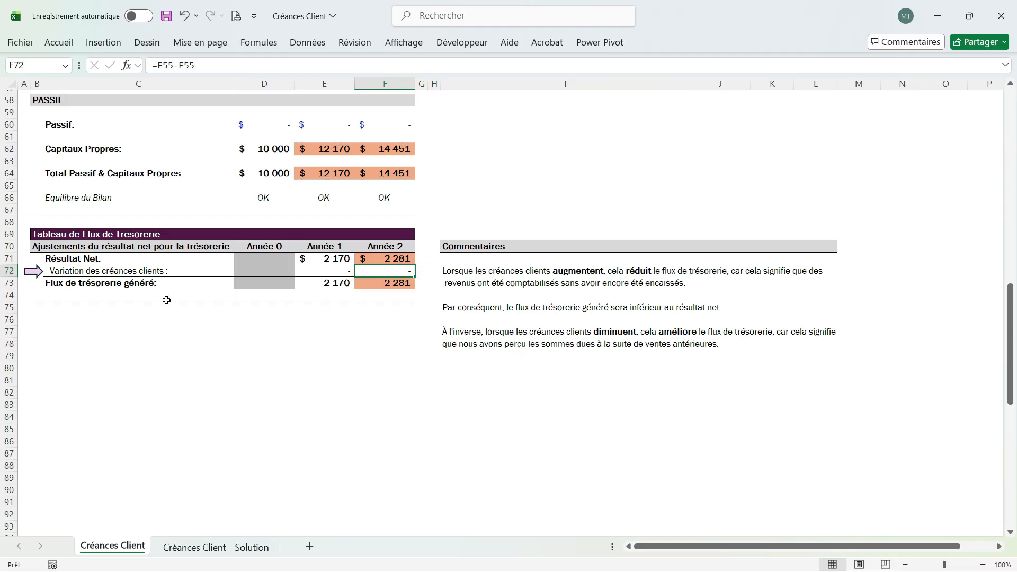
# - Trace the Année 2 Flux de trésorerie généré in F73 to Disponibilités in F54 and review the balance sheet against the income statement
pyautogui.click(397, 285)
pyautogui.hotkey('ctrl', ']')
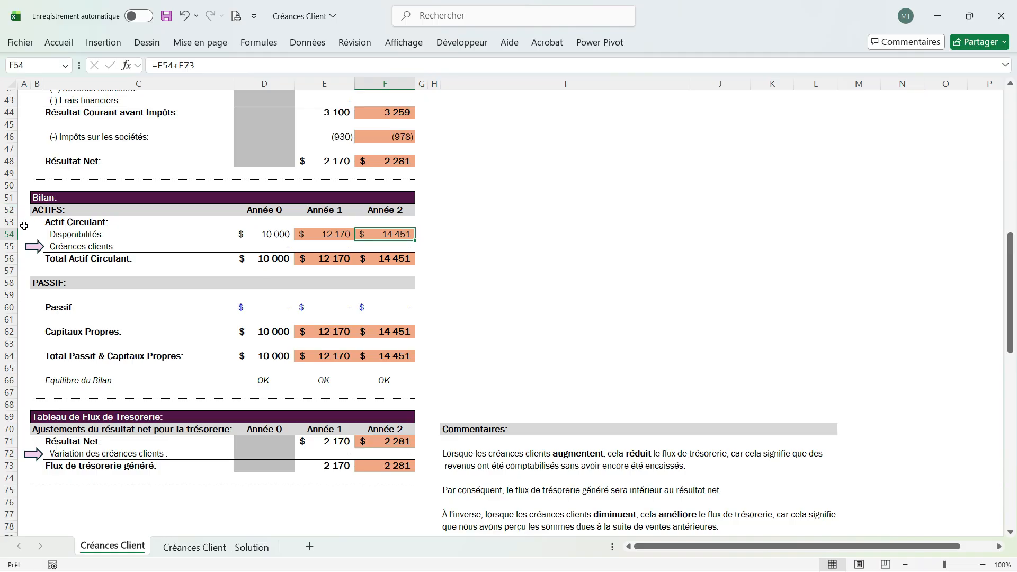
pyautogui.click(10, 234)
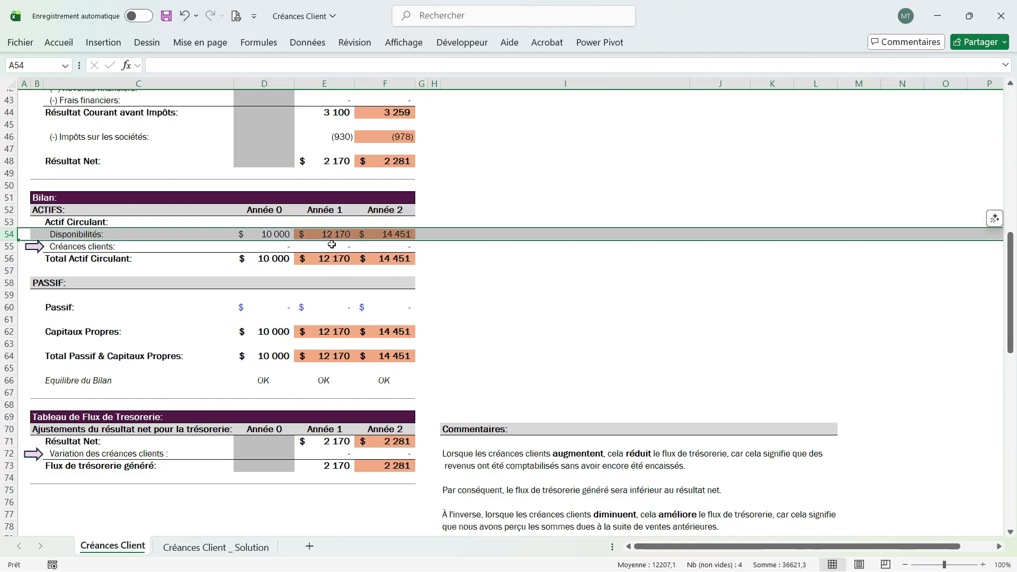
pyautogui.click(390, 229)
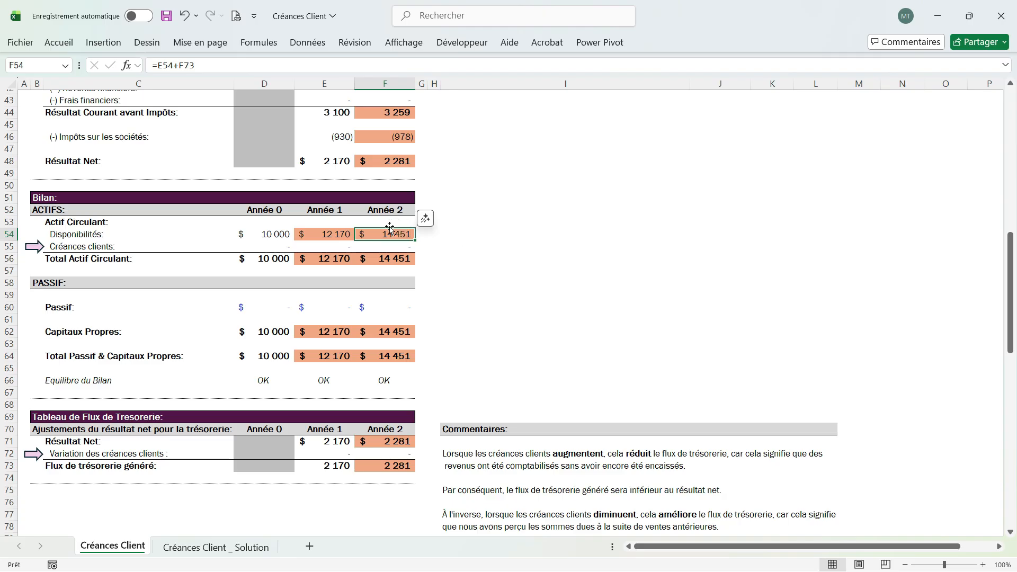
pyautogui.scroll(6, 397, 234)
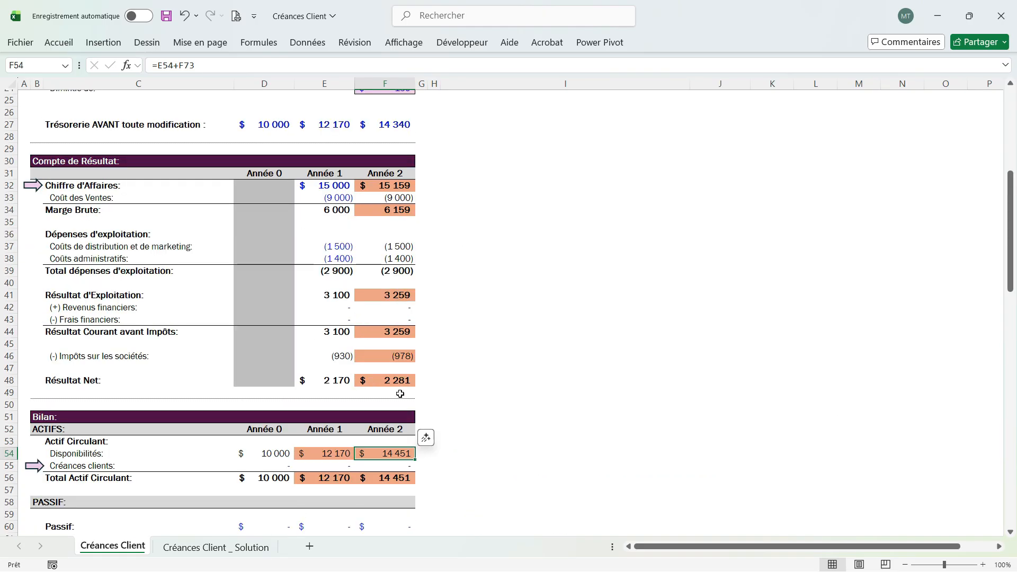
pyautogui.scroll(-5, 426, 393)
pyautogui.press('Down')
pyautogui.press('Down')
pyautogui.press('Down')
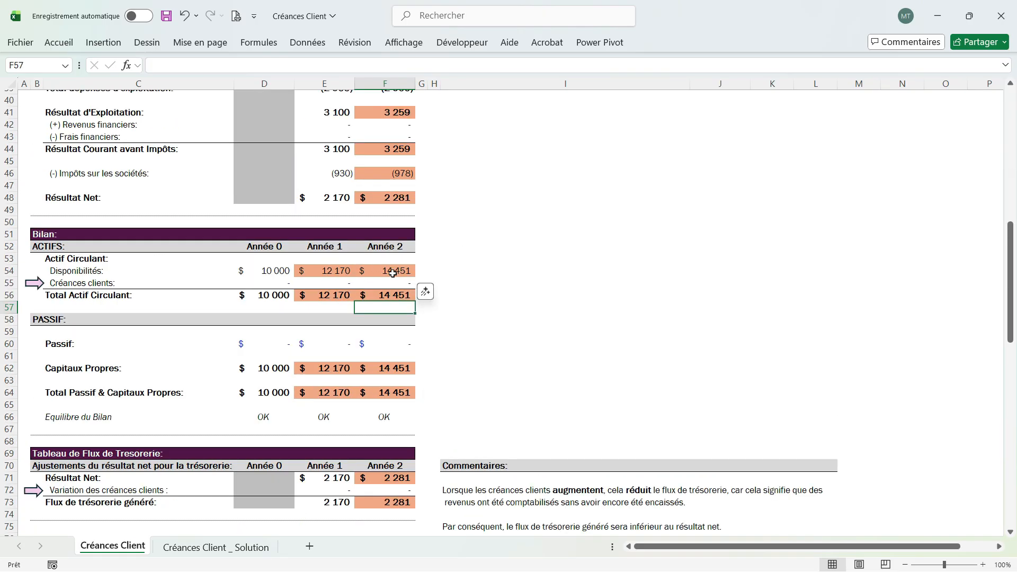